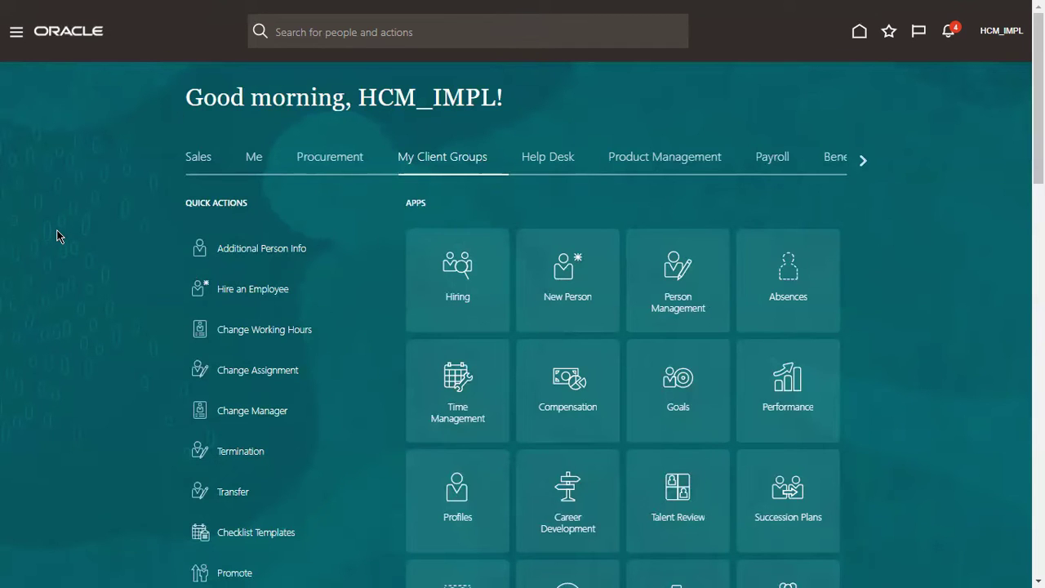
{"action": "key", "text": "alt+Tab"}
{"action": "key", "text": "alt+Tab"}
{"action": "key", "text": "alt+Tab"}
{"action": "key", "text": "alt+Tab"}
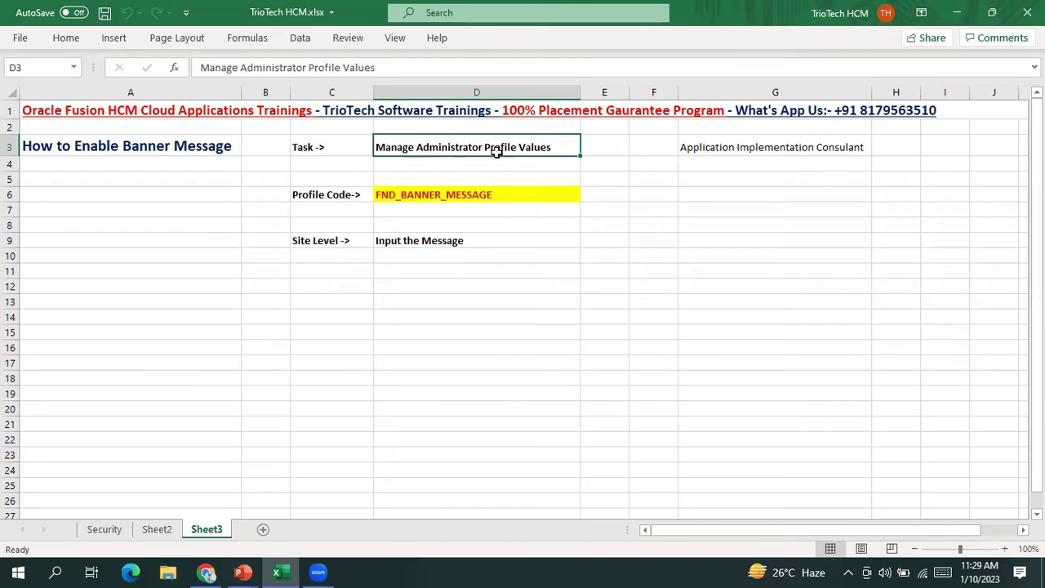
{"action": "left_click", "coordinate": [327, 149]}
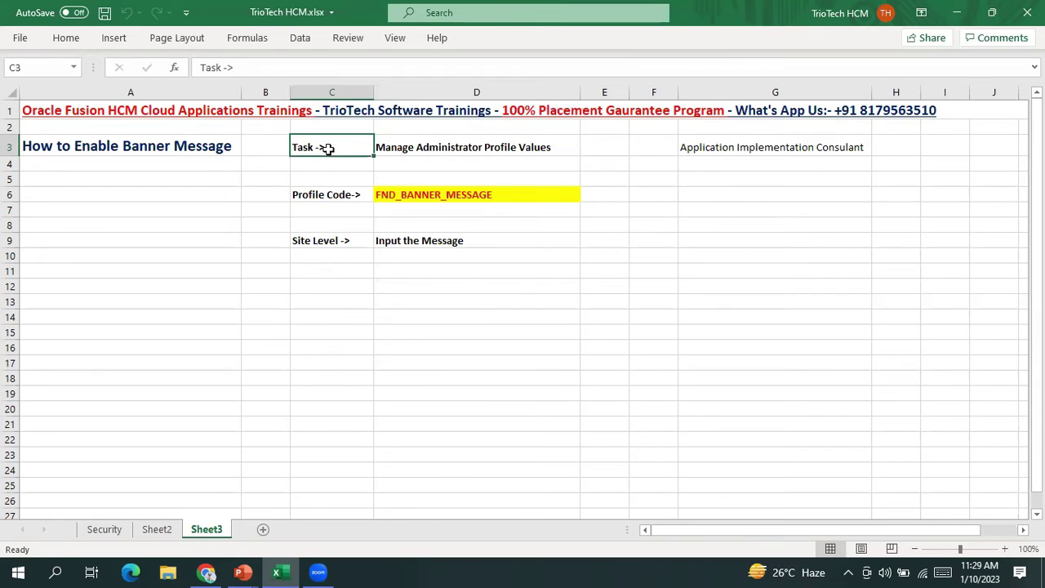
{"action": "left_click", "coordinate": [485, 149]}
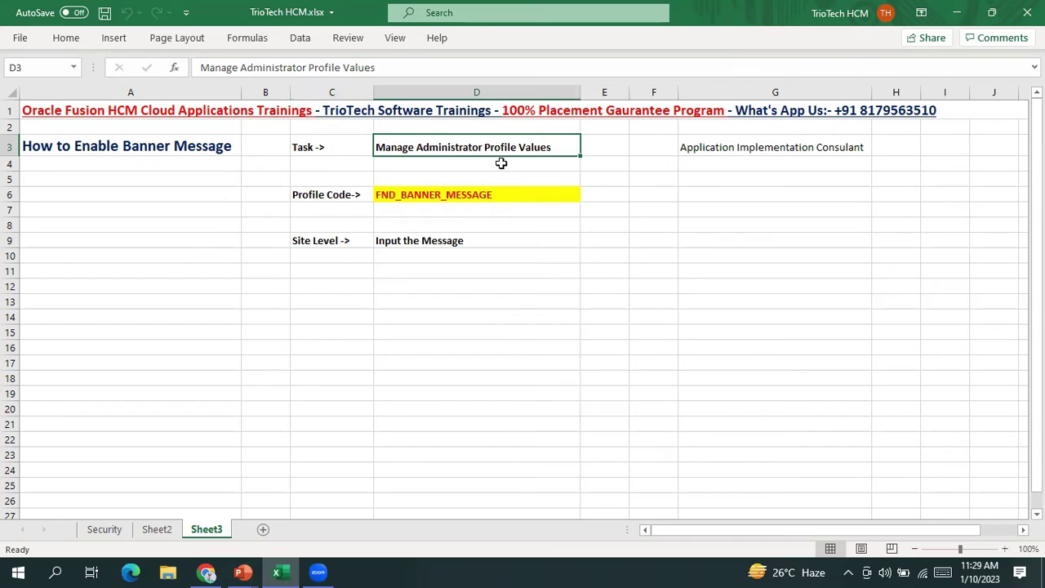
{"action": "left_click", "coordinate": [421, 196]}
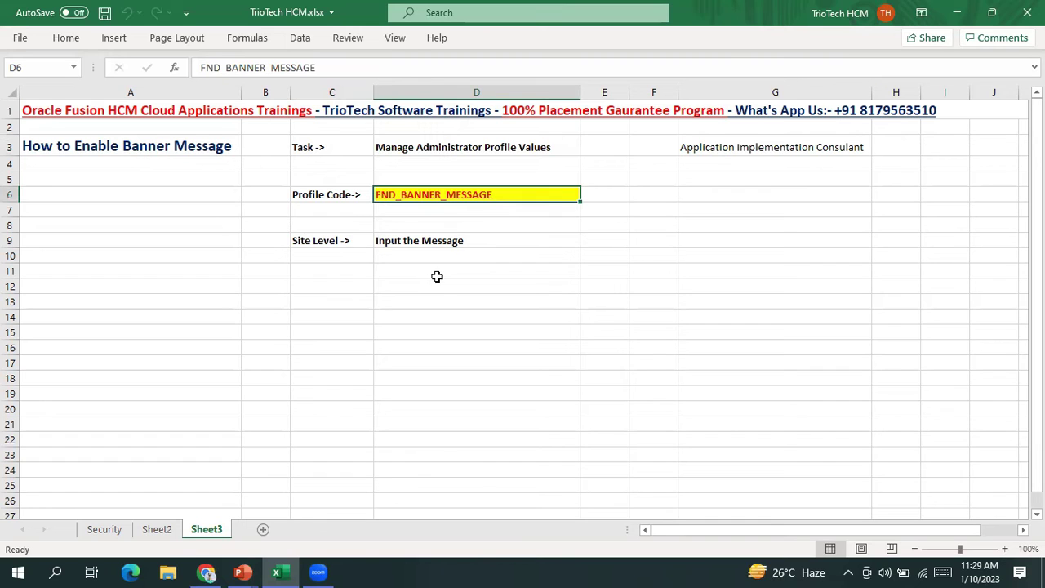
{"action": "left_click", "coordinate": [412, 244]}
{"action": "left_click", "coordinate": [443, 195]}
{"action": "left_click", "coordinate": [506, 152]}
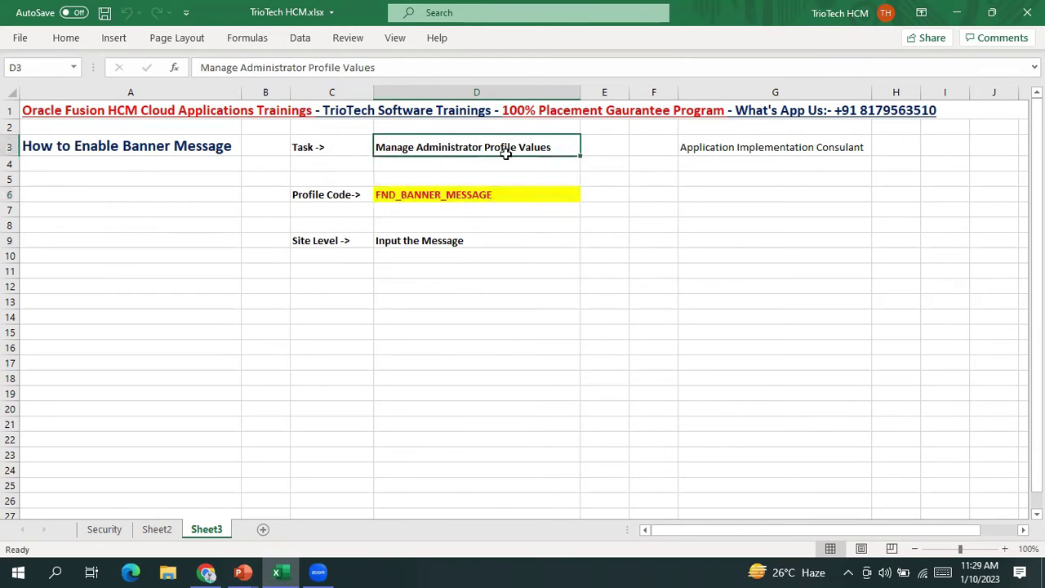
{"action": "left_click_drag", "start_coordinate": [505, 152], "coordinate": [509, 252]}
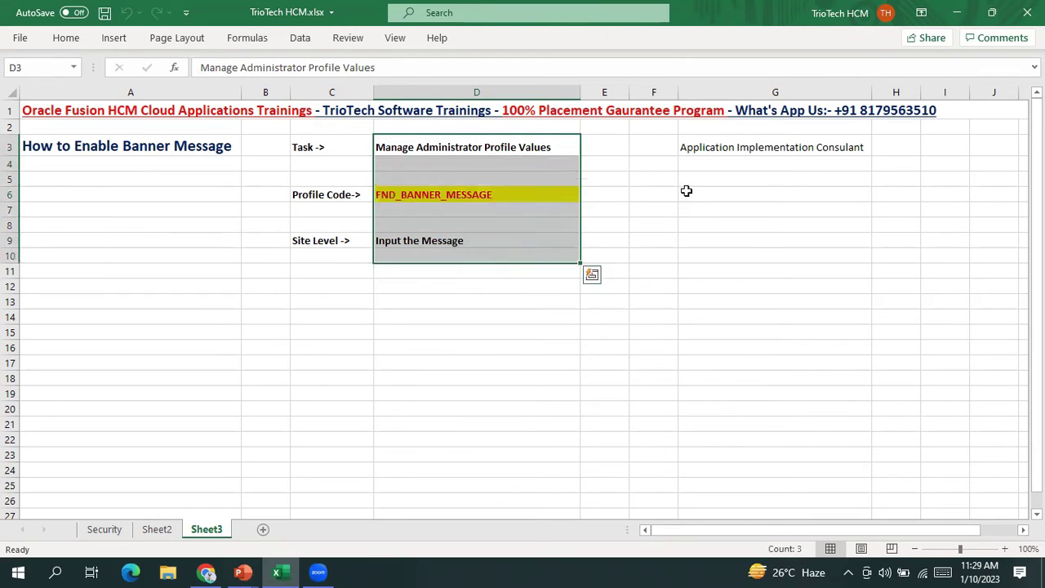
{"action": "left_click", "coordinate": [714, 144]}
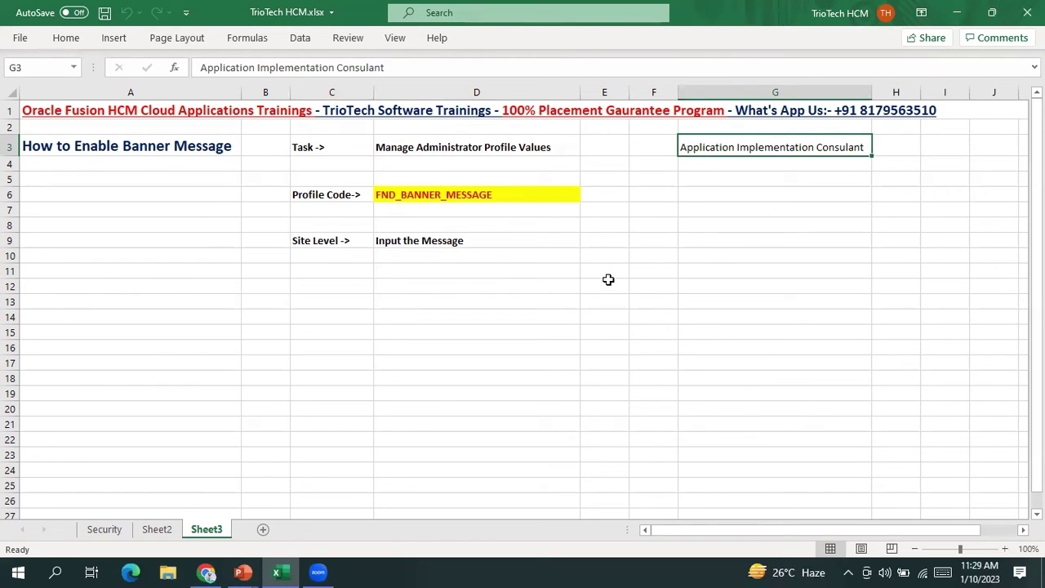
{"action": "key", "text": "alt+Tab"}
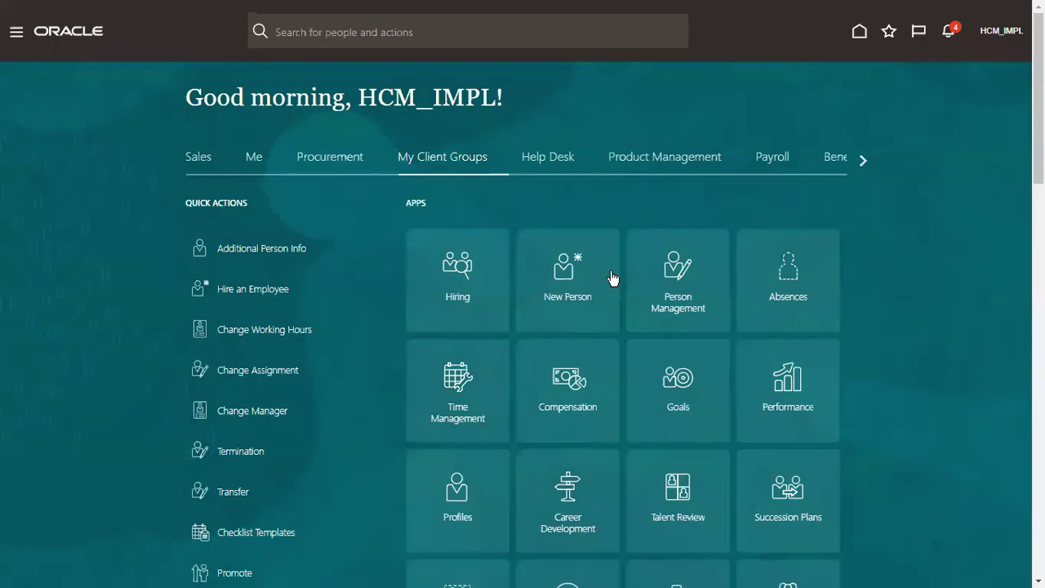
Step: Go to Setup and Maintenance from the HCM_IMPL user menu, reaching the Compensation Management setup page
{"action": "left_click", "coordinate": [1017, 35]}
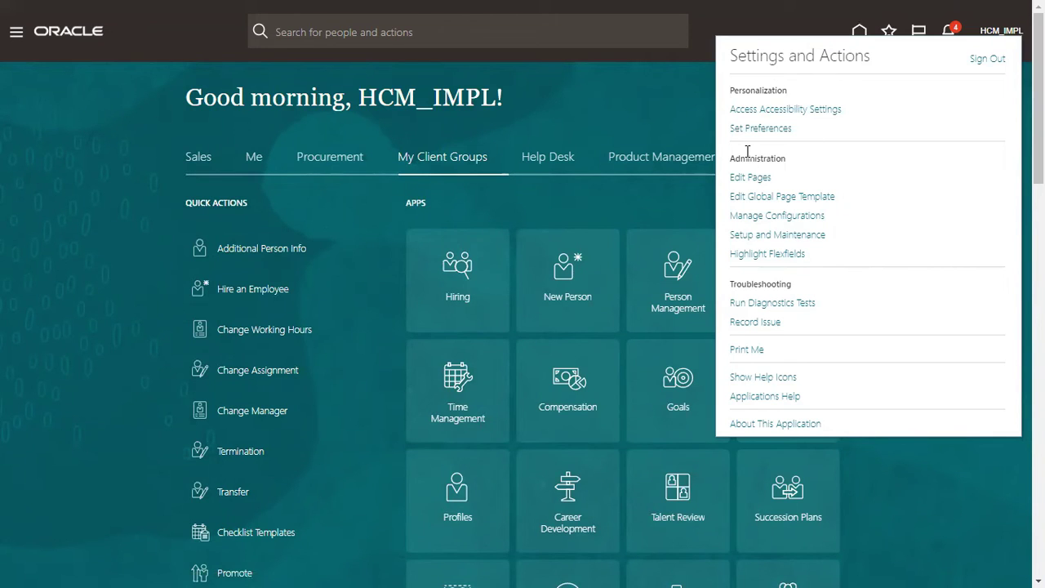
{"action": "double_click", "coordinate": [747, 157]}
{"action": "left_click", "coordinate": [784, 236]}
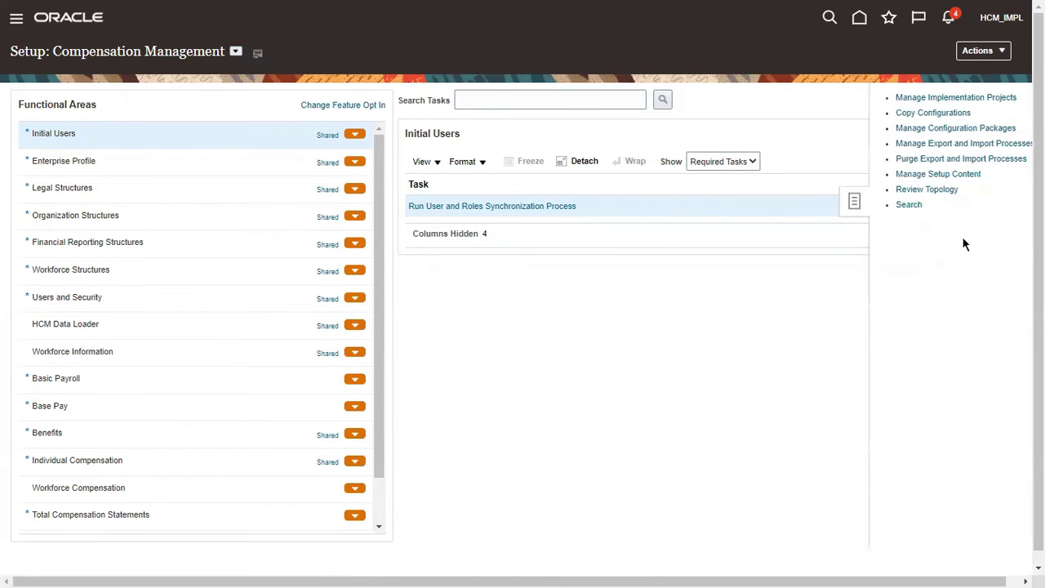
Step: Search setup tasks for 'Manage Administ' and open Manage Administrator Profile Values
{"action": "left_click", "coordinate": [910, 206]}
{"action": "left_click", "coordinate": [319, 105]}
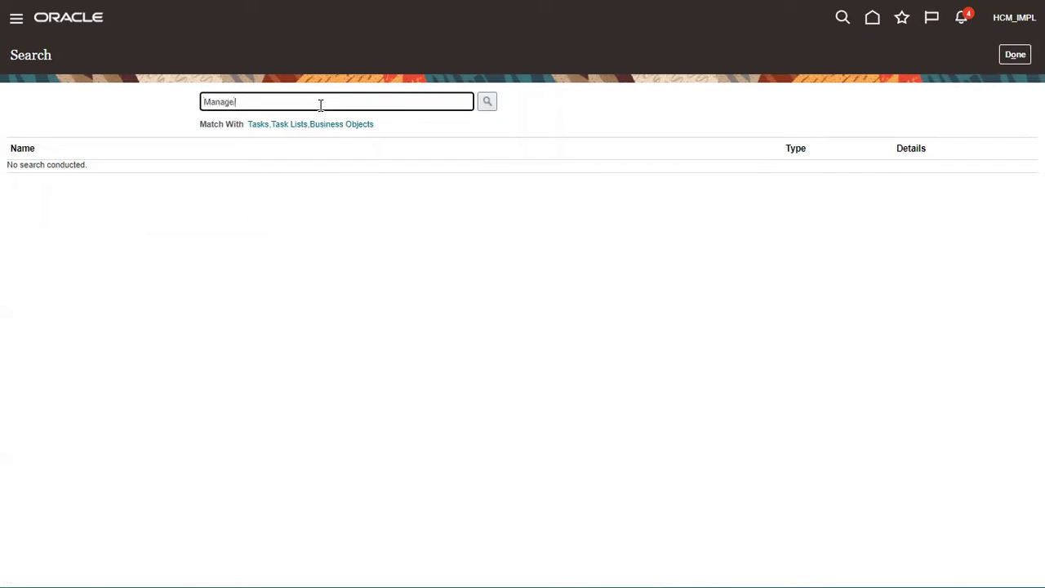
{"action": "type", "text": "Manage Adm"}
{"action": "key", "text": "BackSpace"}
{"action": "type", "text": "t"}
{"action": "key", "text": "Return"}
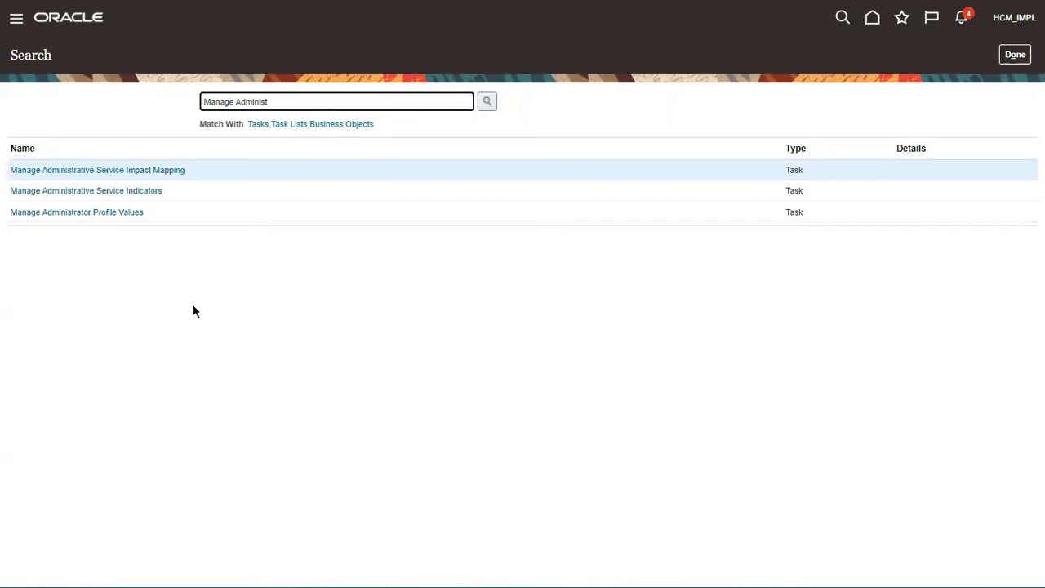
{"action": "left_click", "coordinate": [76, 214]}
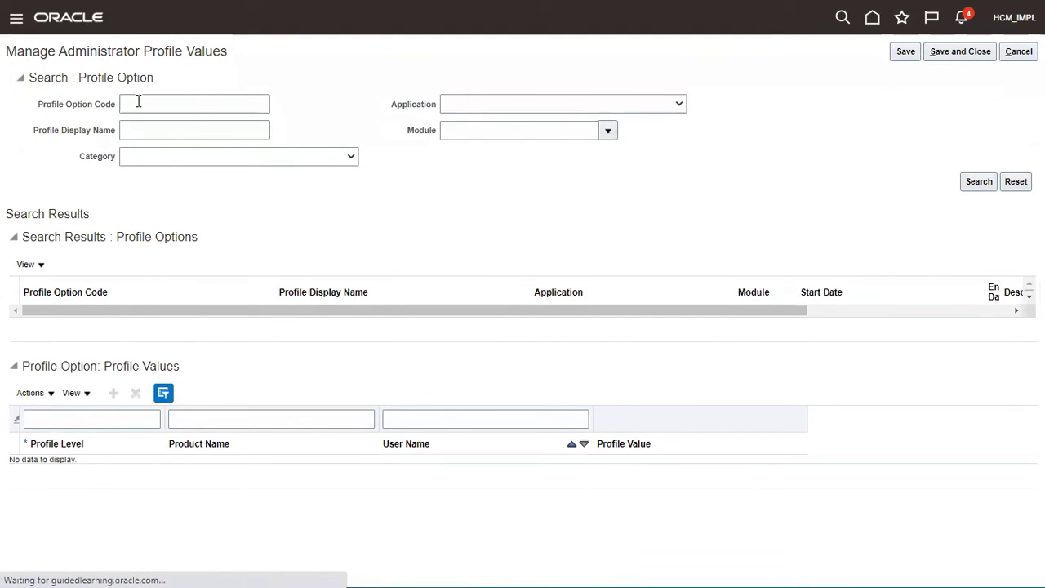
Step: Copy FND_BANNER_MESSAGE from the Excel notes into the Profile Option Code field
{"action": "left_click", "coordinate": [138, 100]}
{"action": "key", "text": "alt+Tab"}
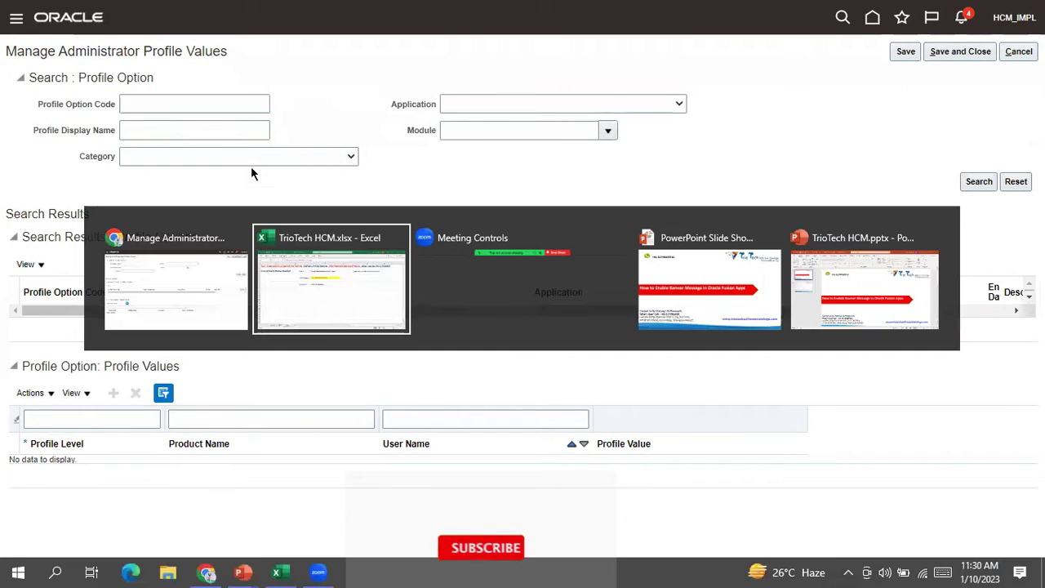
{"action": "left_click", "coordinate": [437, 193]}
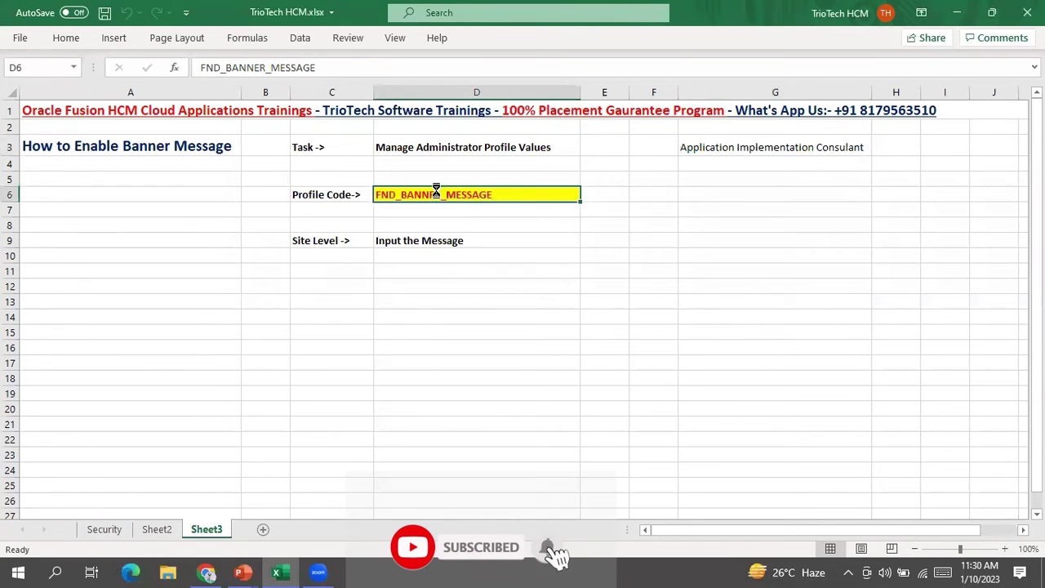
{"action": "key", "text": "ctrl+c"}
{"action": "key", "text": "alt+Tab"}
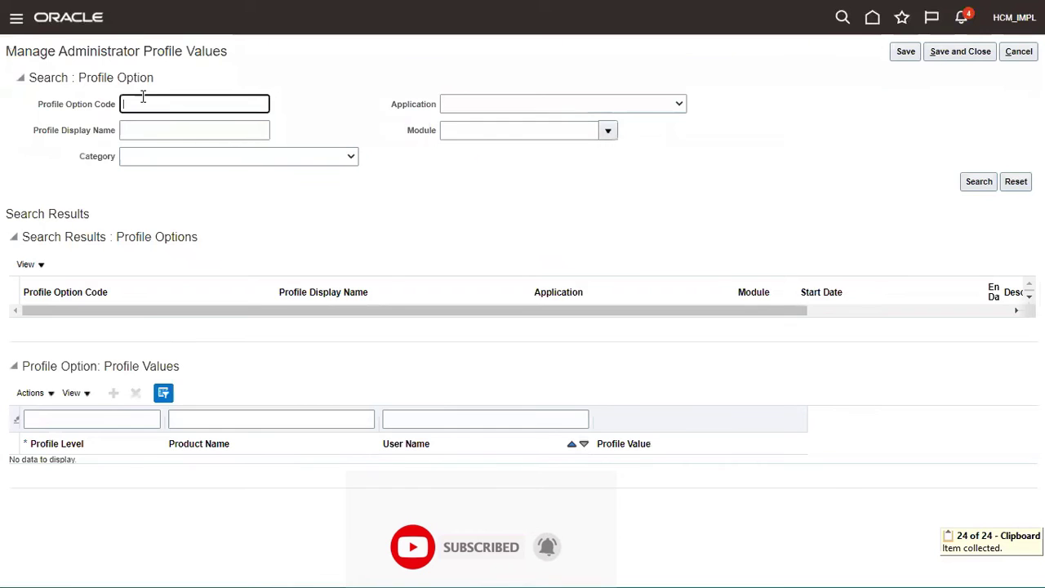
{"action": "key", "text": "ctrl+v"}
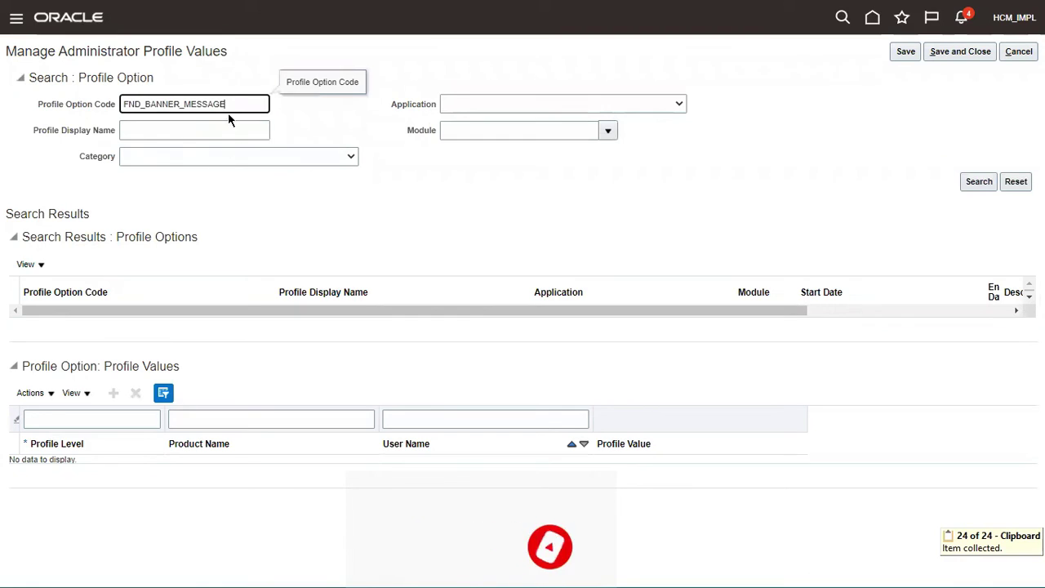
Step: Replace the profile code with %BANNER% and search the profile options
{"action": "left_click_drag", "start_coordinate": [231, 104], "coordinate": [92, 109]}
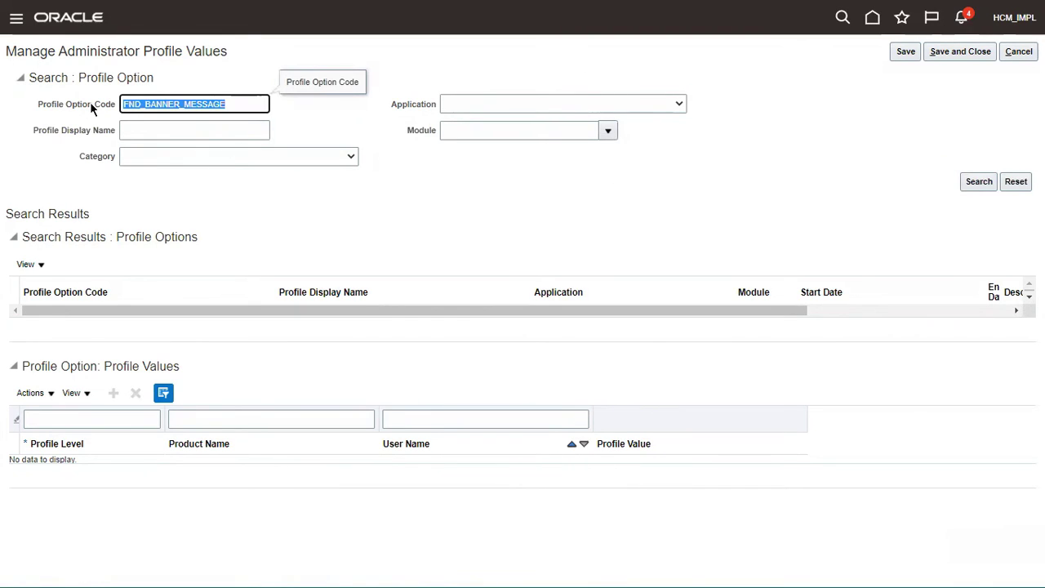
{"action": "key", "text": "BackSpace"}
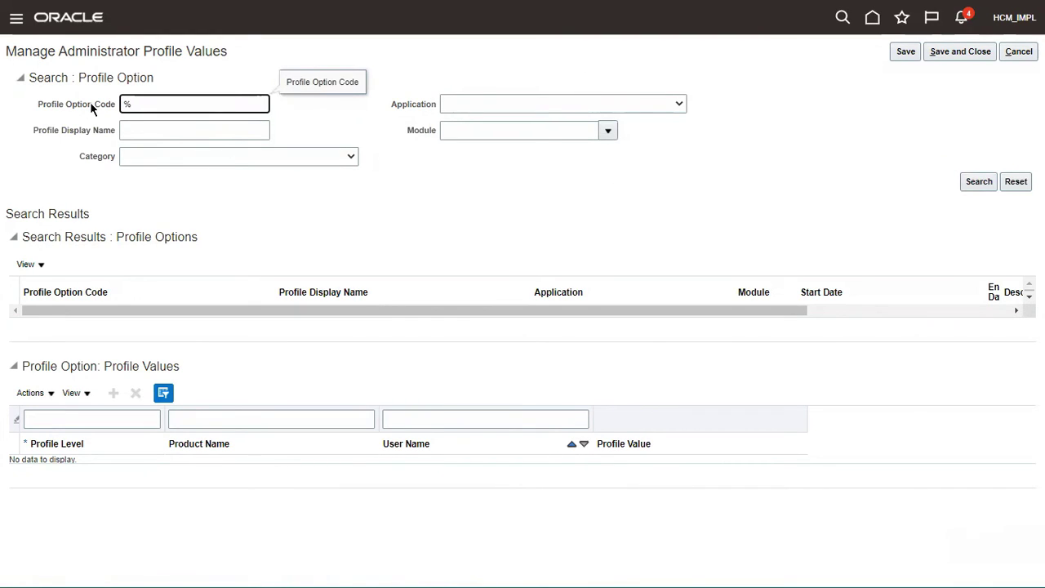
{"action": "type", "text": "%BANNER%"}
{"action": "left_click", "coordinate": [978, 184]}
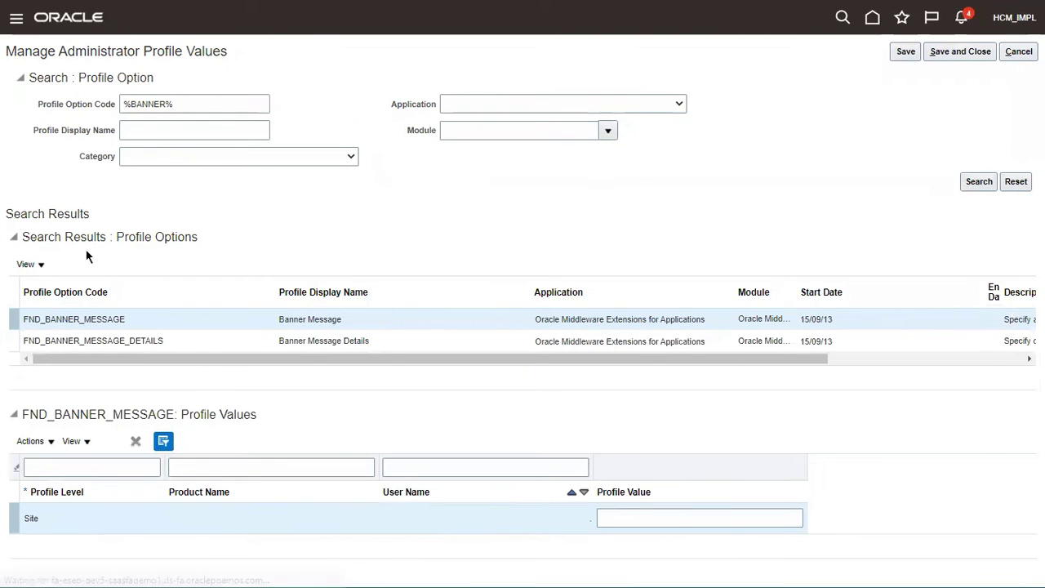
{"action": "left_click_drag", "start_coordinate": [127, 234], "coordinate": [204, 237]}
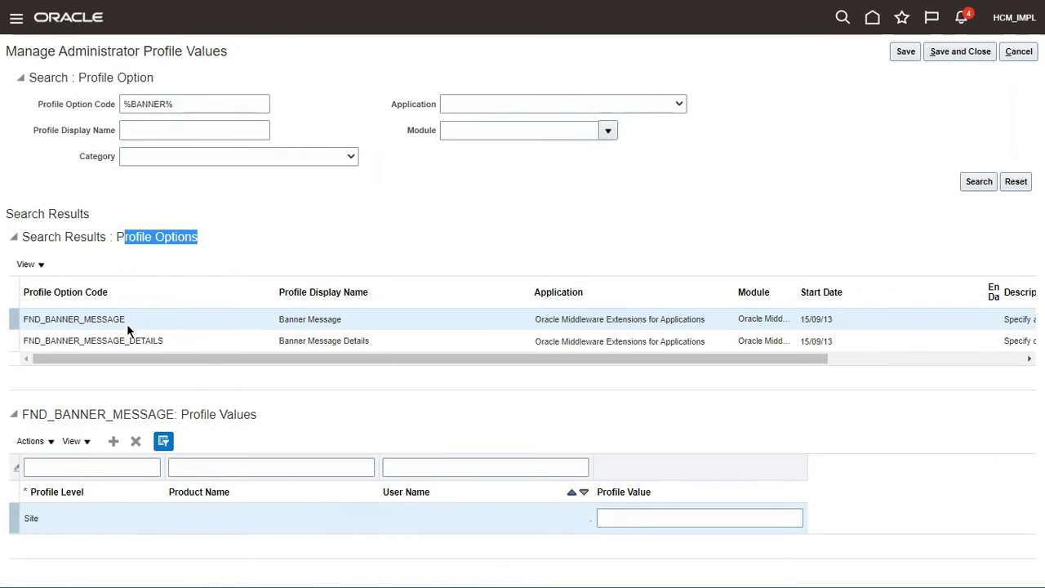
{"action": "left_click_drag", "start_coordinate": [132, 322], "coordinate": [23, 319]}
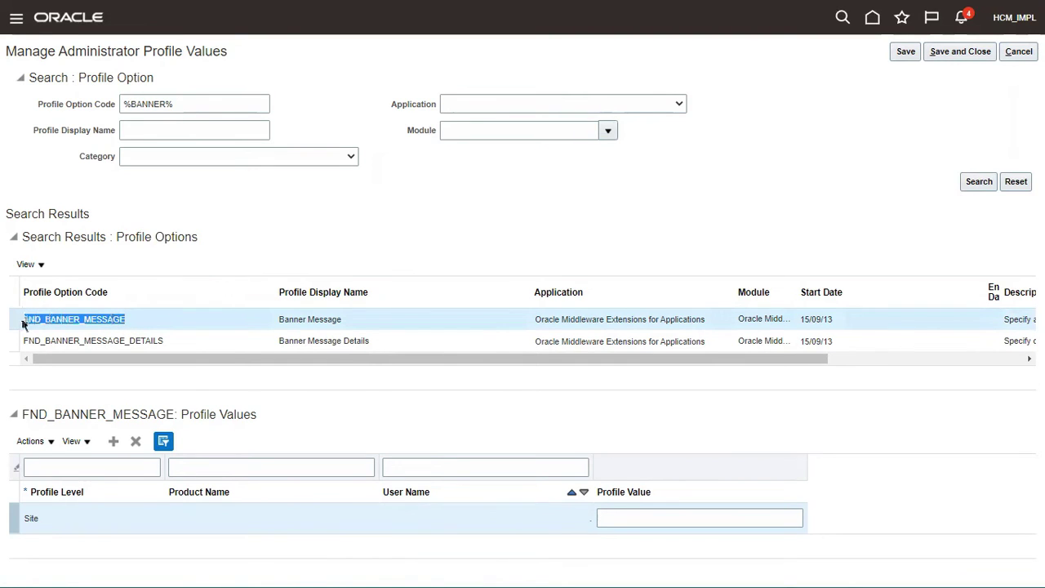
{"action": "left_click", "coordinate": [198, 325]}
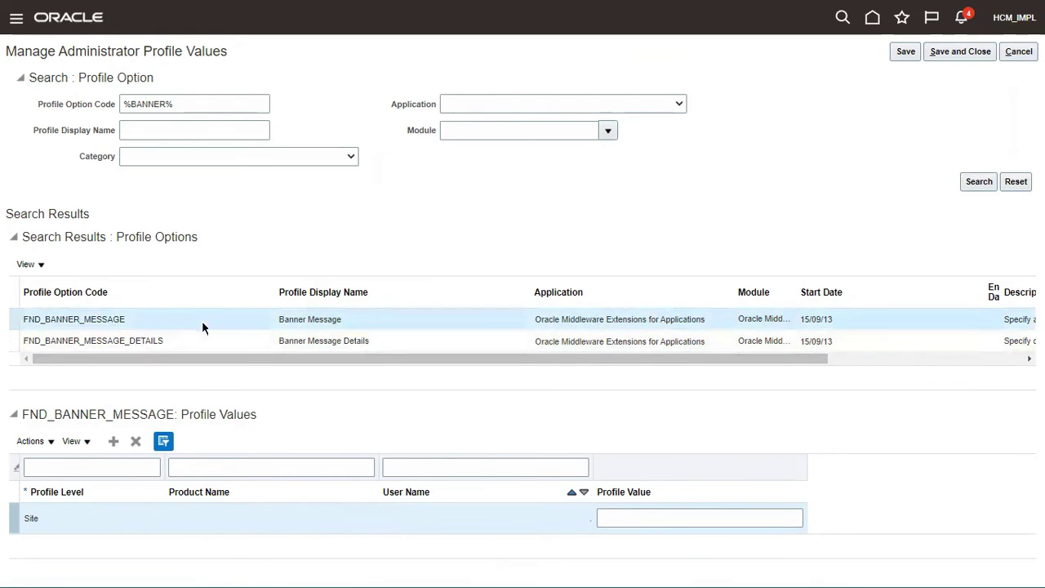
{"action": "left_click_drag", "start_coordinate": [25, 414], "coordinate": [252, 414]}
{"action": "double_click", "coordinate": [103, 320]}
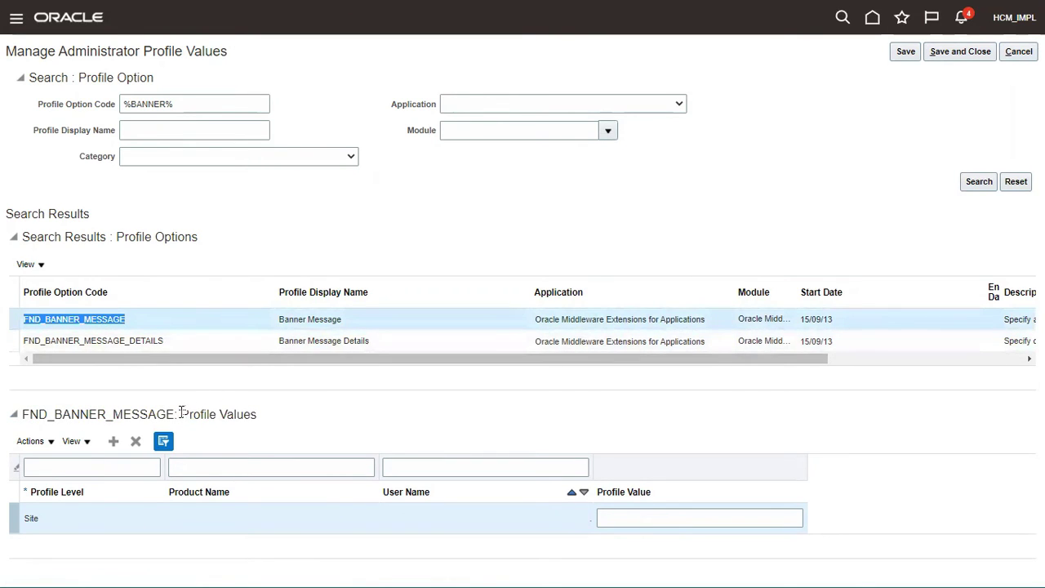
{"action": "left_click_drag", "start_coordinate": [182, 412], "coordinate": [248, 414]}
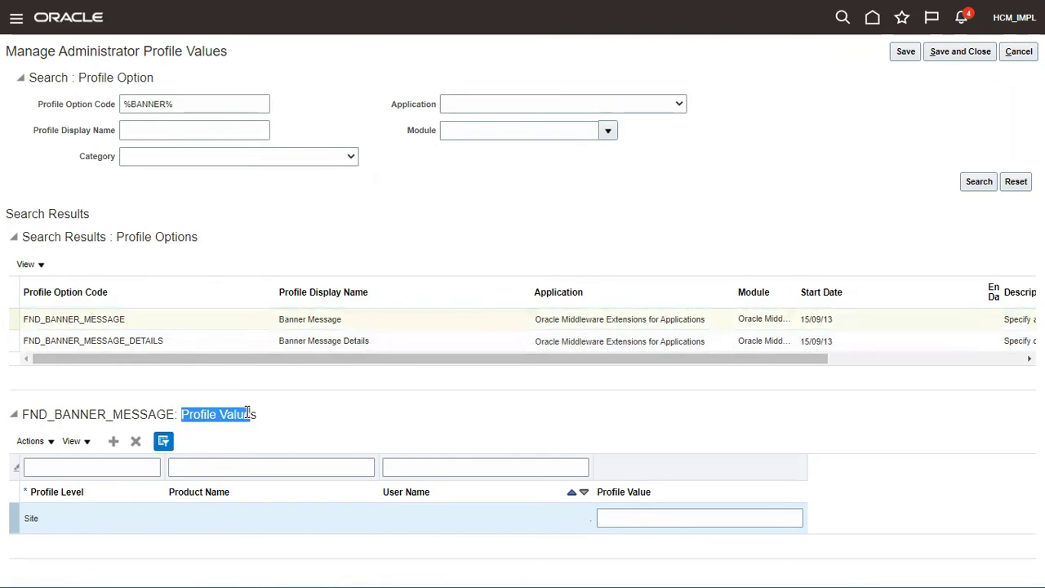
{"action": "left_click", "coordinate": [143, 320]}
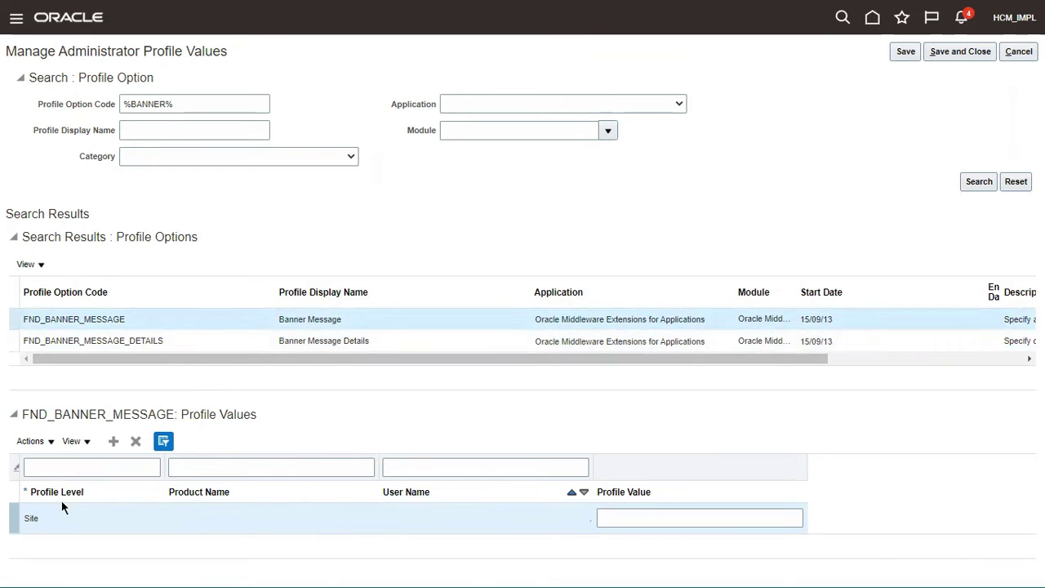
{"action": "double_click", "coordinate": [30, 520]}
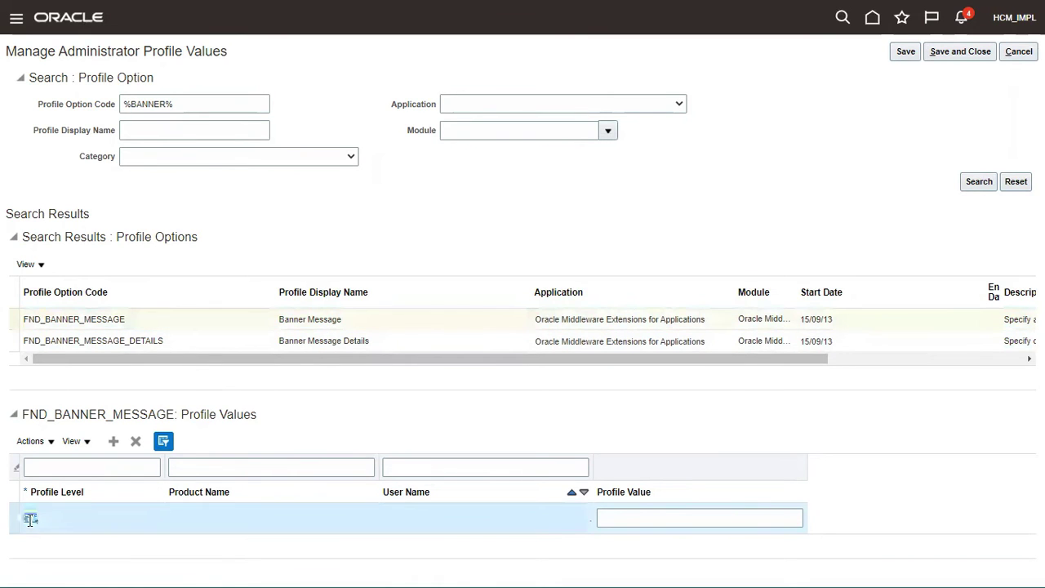
{"action": "left_click", "coordinate": [70, 323]}
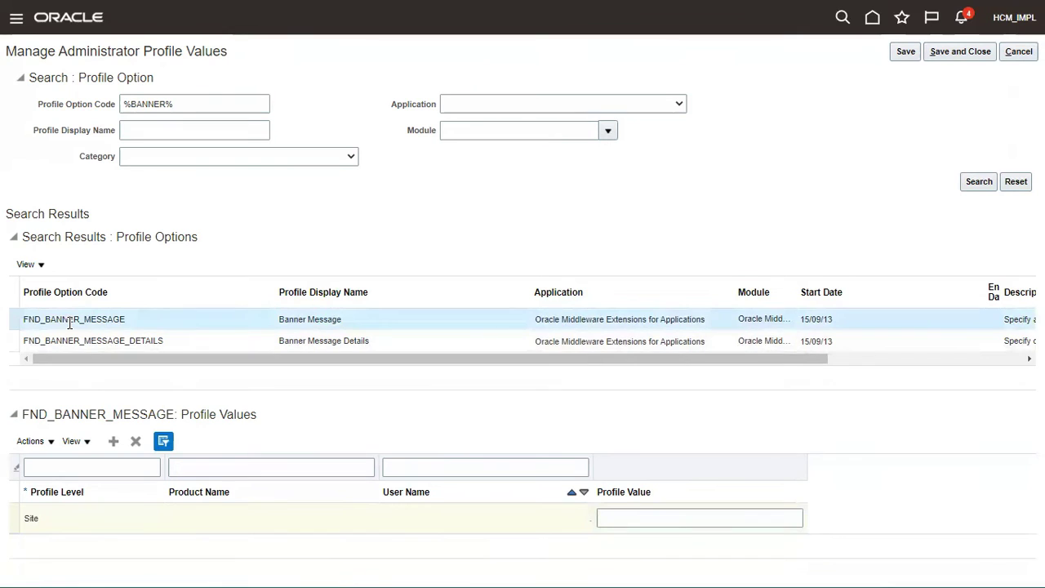
{"action": "double_click", "coordinate": [30, 518]}
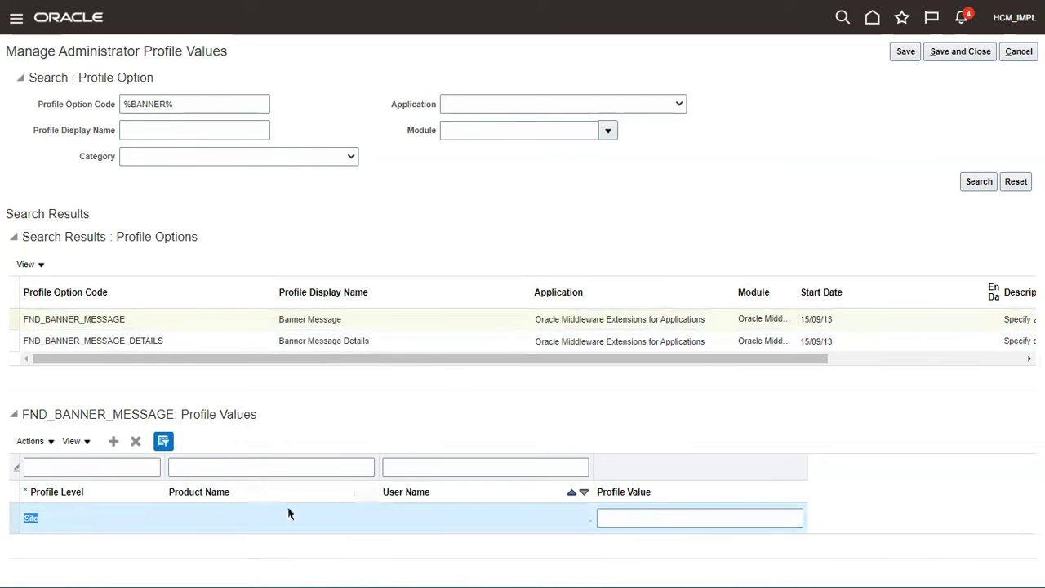
{"action": "left_click", "coordinate": [646, 516]}
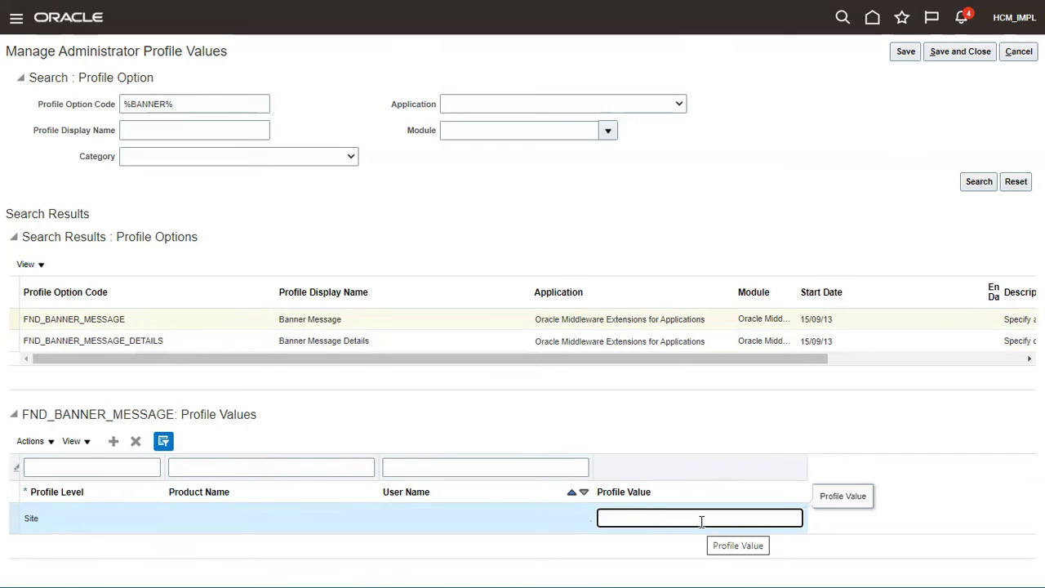
Step: Enter 'Welcome to Dev Environment' as the Site-level profile value, save and close, and finish the task
{"action": "type", "text": "Welcome"}
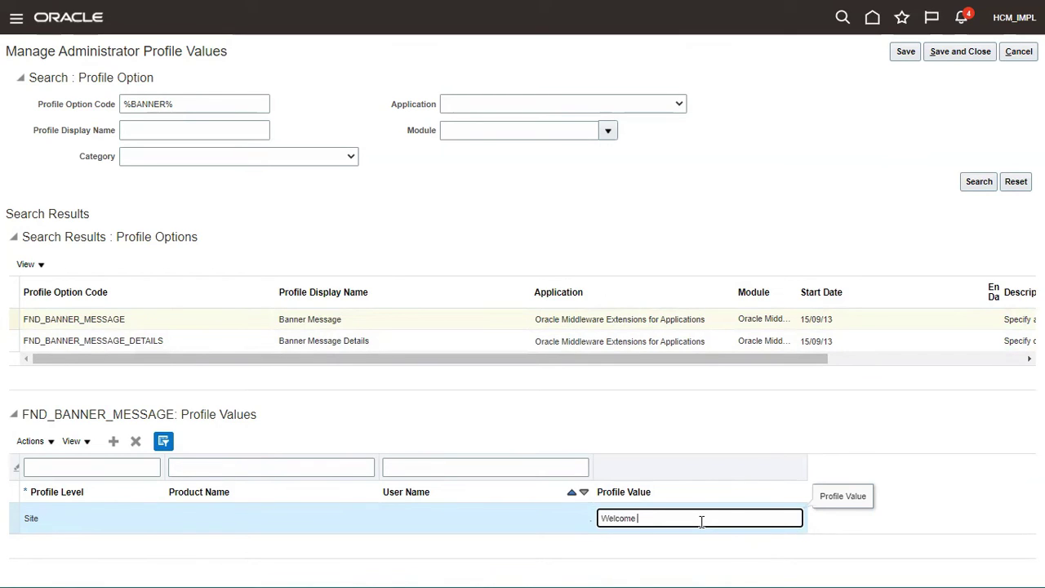
{"action": "type", "text": " to Dev Environmen"}
{"action": "key", "text": "ctrl+a"}
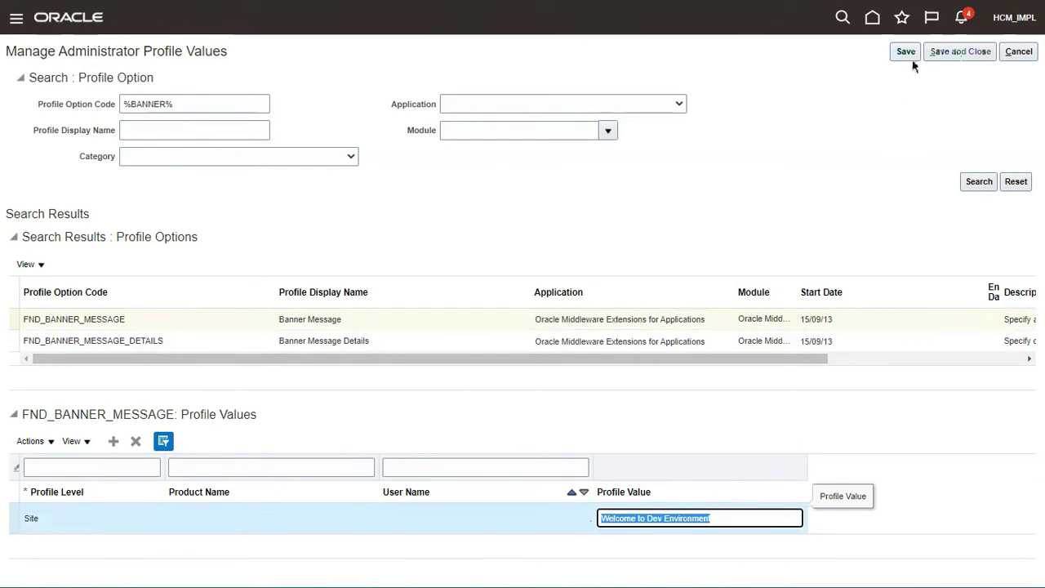
{"action": "left_click", "coordinate": [949, 49]}
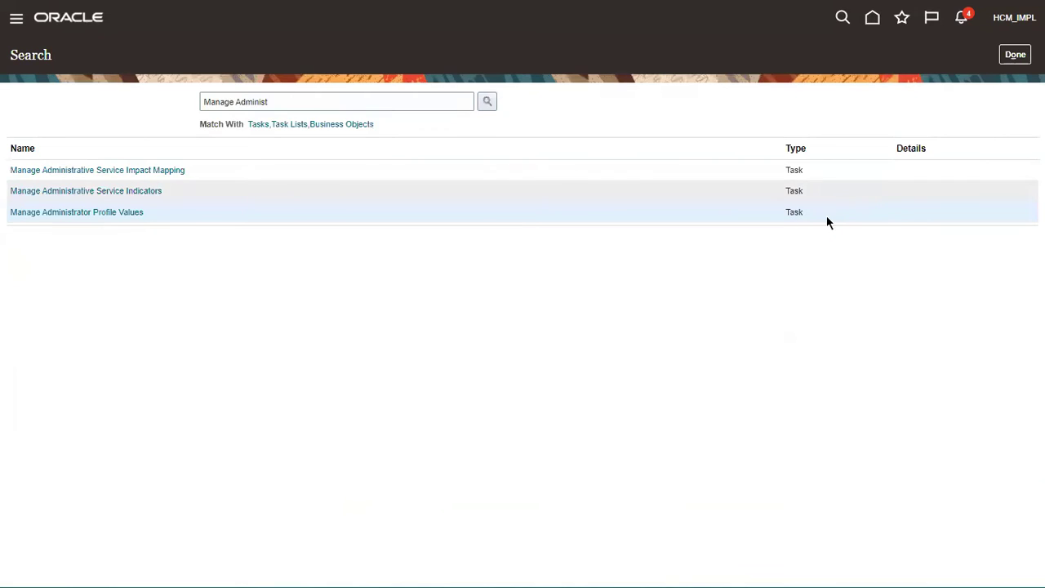
{"action": "left_click", "coordinate": [1015, 54]}
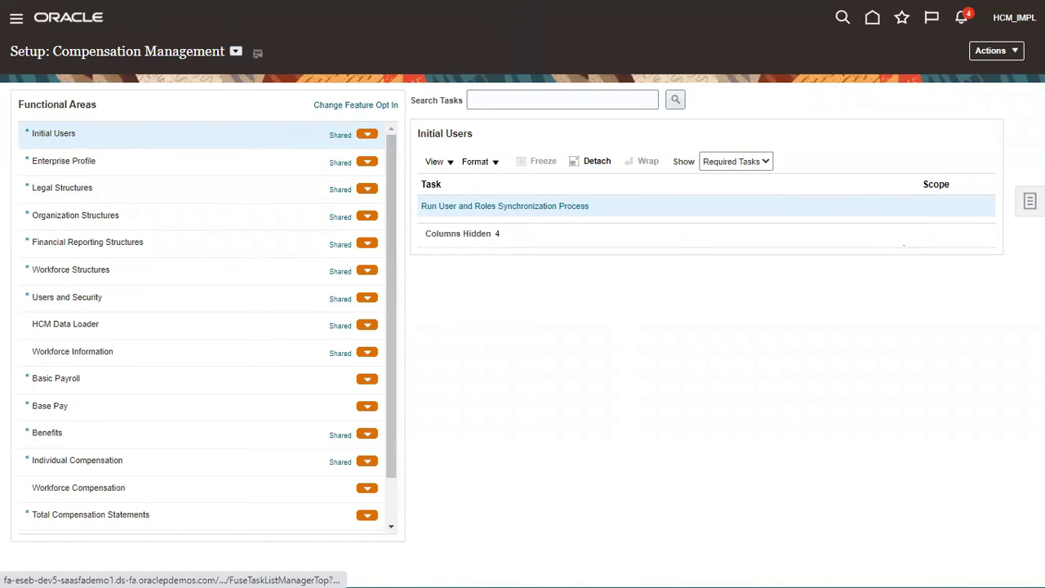
{"action": "left_click", "coordinate": [1014, 17]}
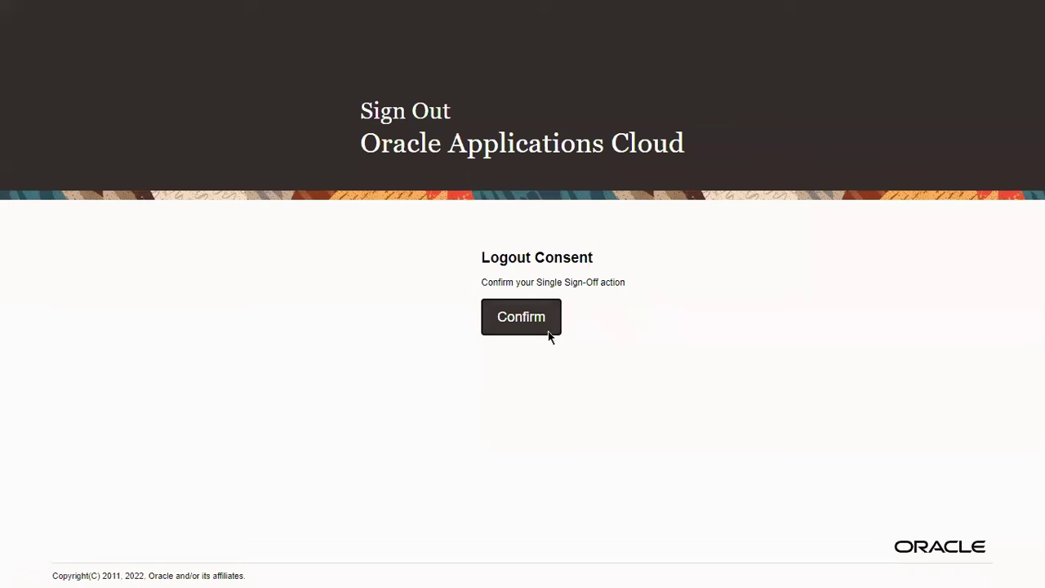
Step: Confirm sign-out, sign back in, and show the My Client Groups home page
{"action": "left_click", "coordinate": [530, 326]}
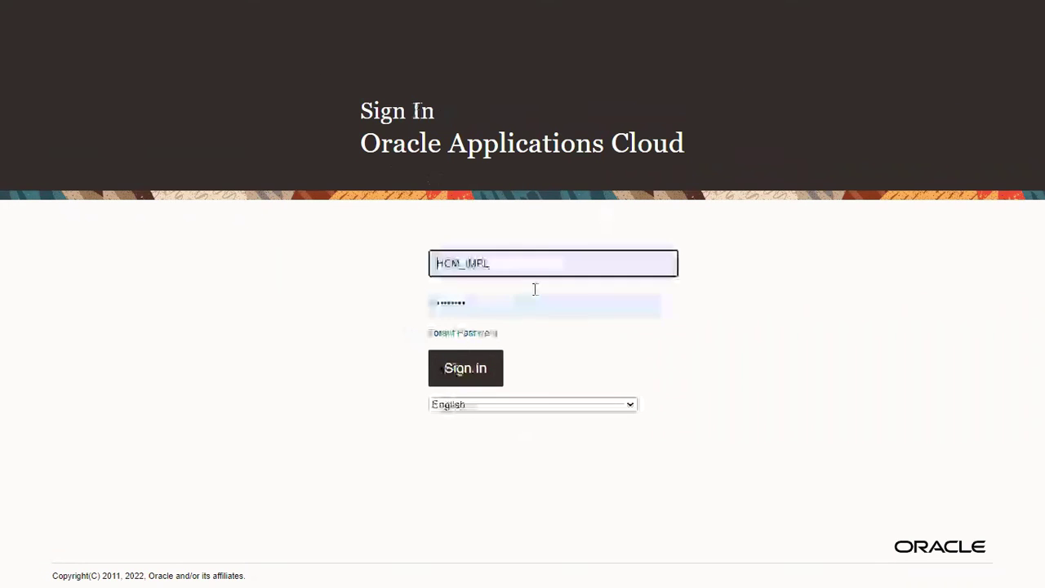
{"action": "left_click", "coordinate": [479, 369]}
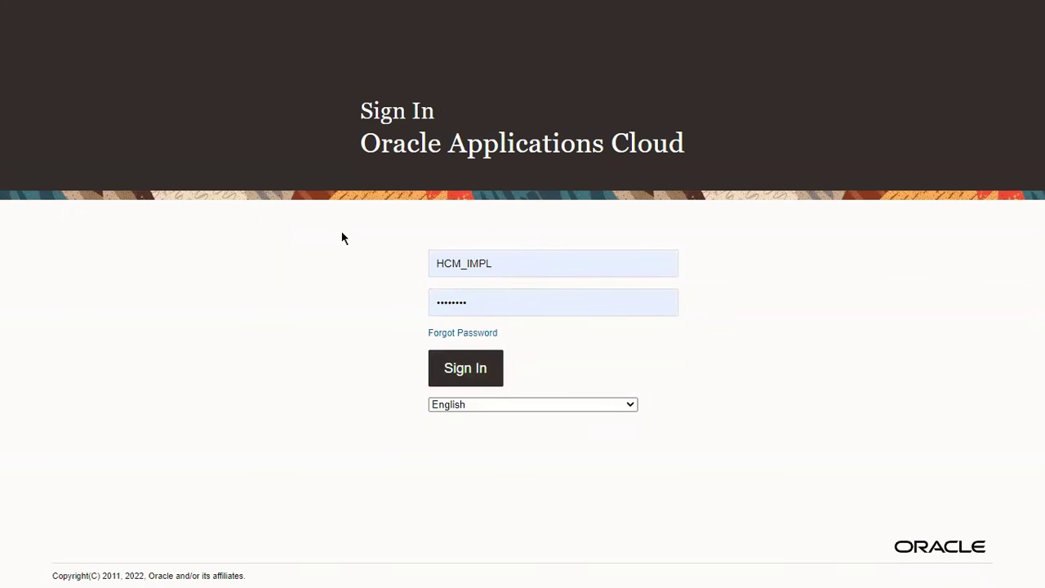
{"action": "left_click", "coordinate": [481, 368]}
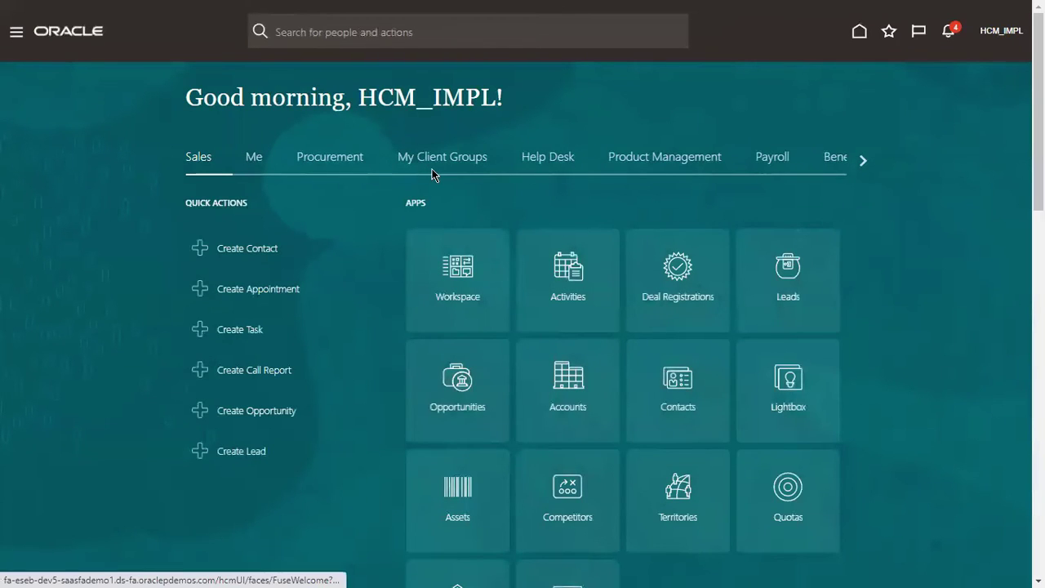
{"action": "left_click", "coordinate": [447, 164]}
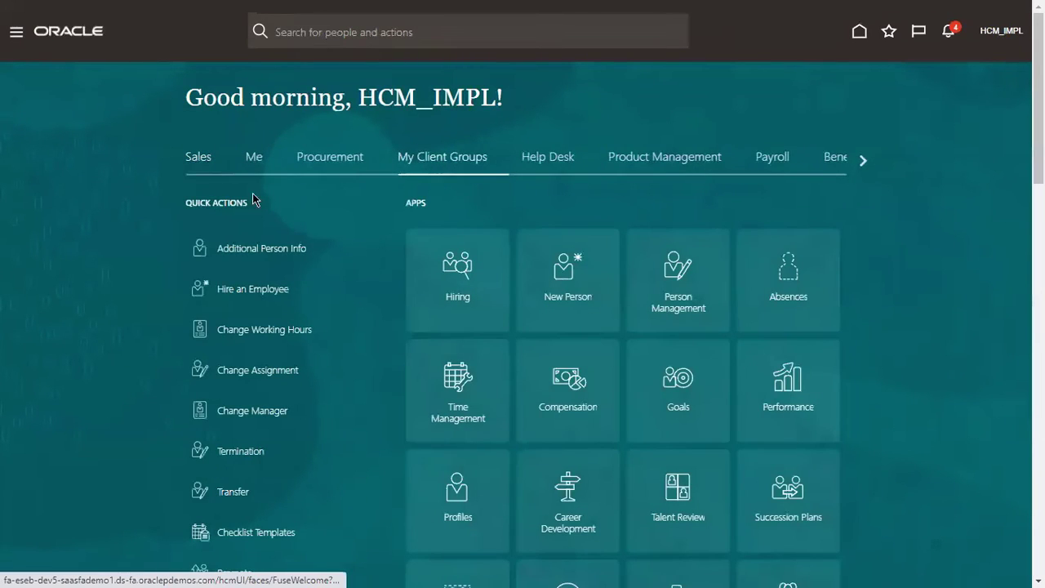
Step: Sign out of Oracle Fusion again and confirm it
{"action": "left_click", "coordinate": [1021, 33]}
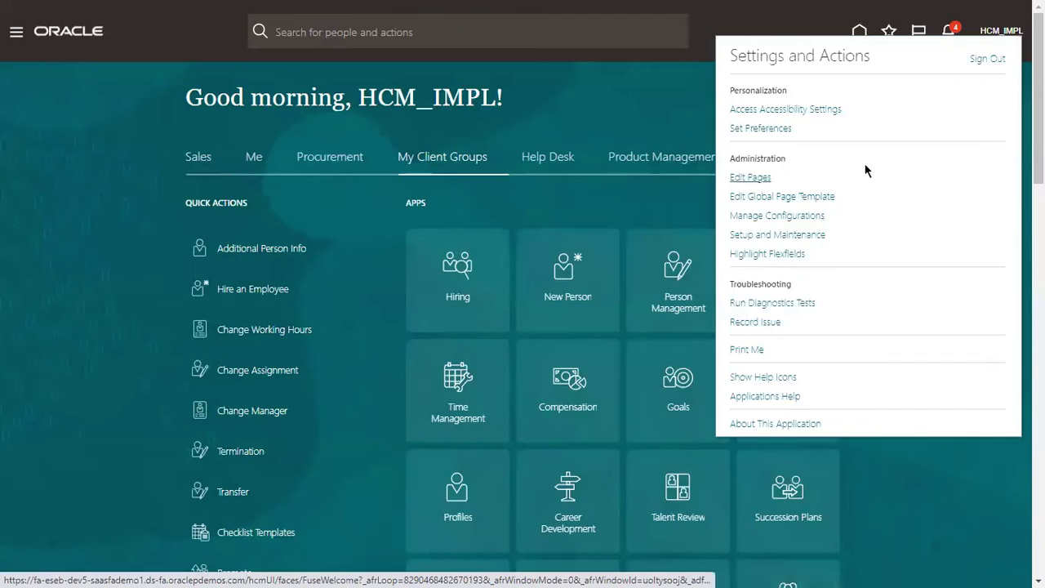
{"action": "left_click", "coordinate": [988, 60]}
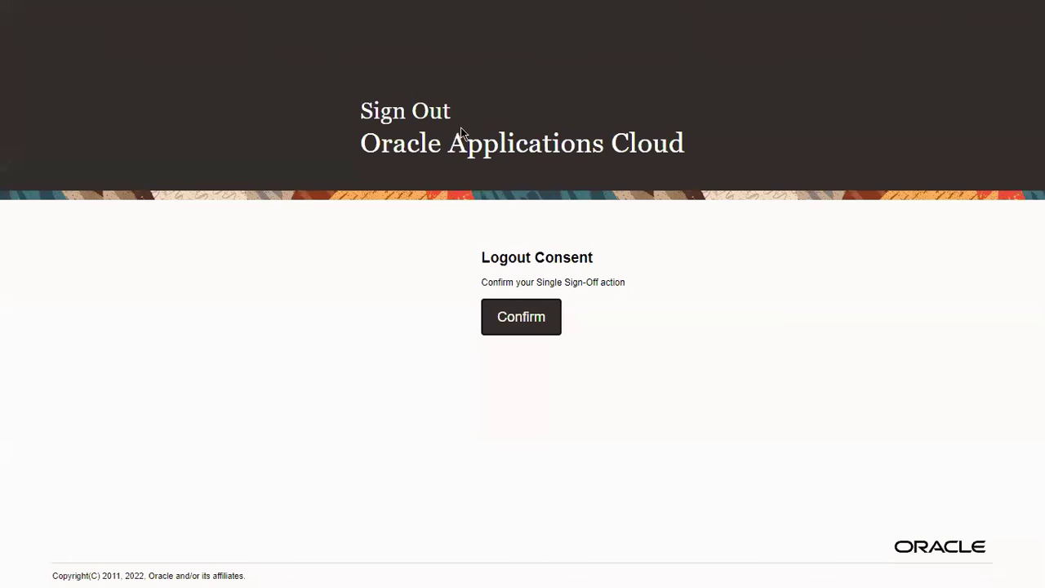
{"action": "left_click", "coordinate": [535, 325]}
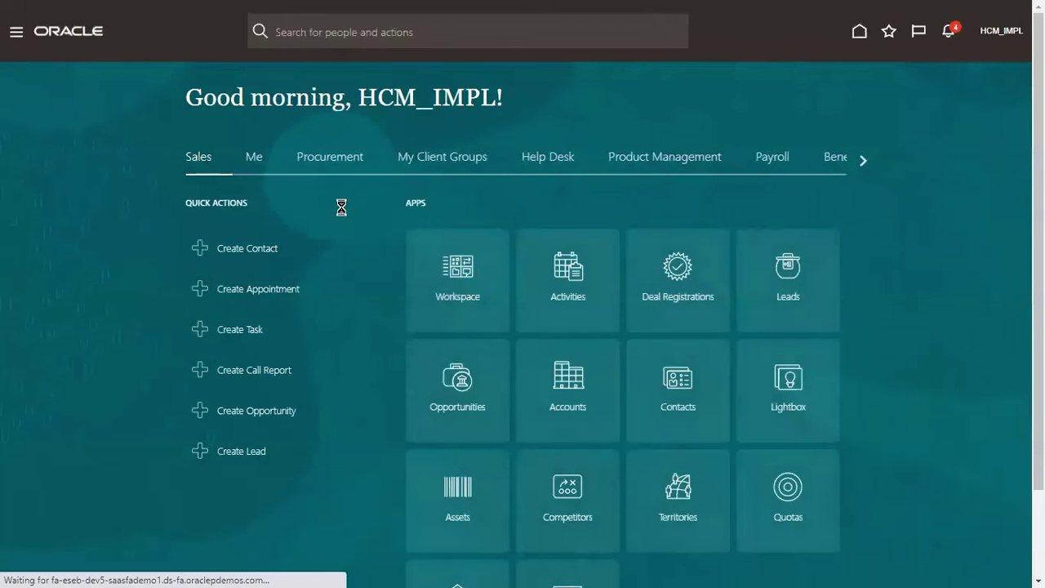
{"action": "left_click", "coordinate": [416, 158]}
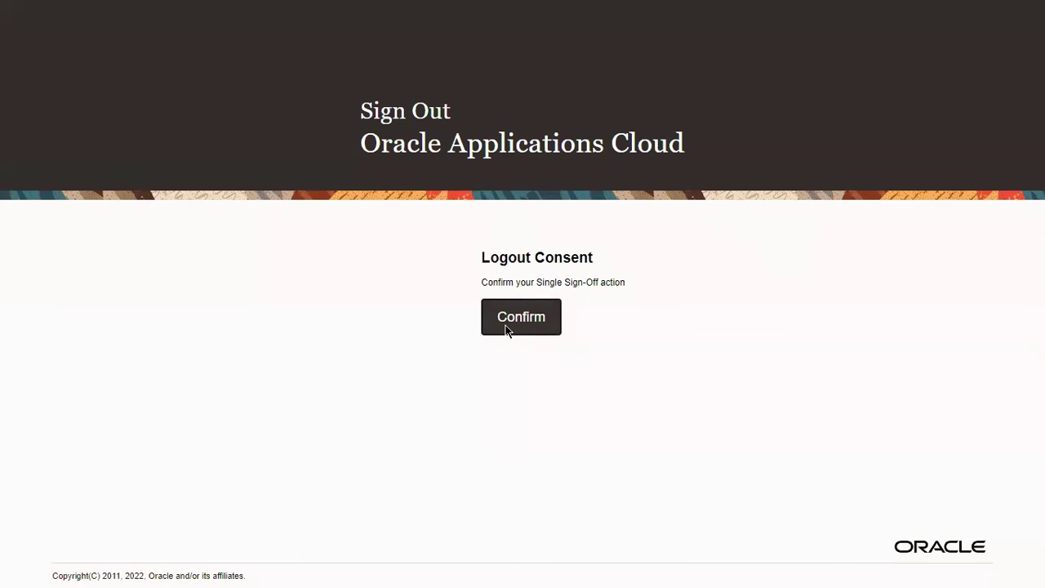
{"action": "left_click", "coordinate": [506, 329]}
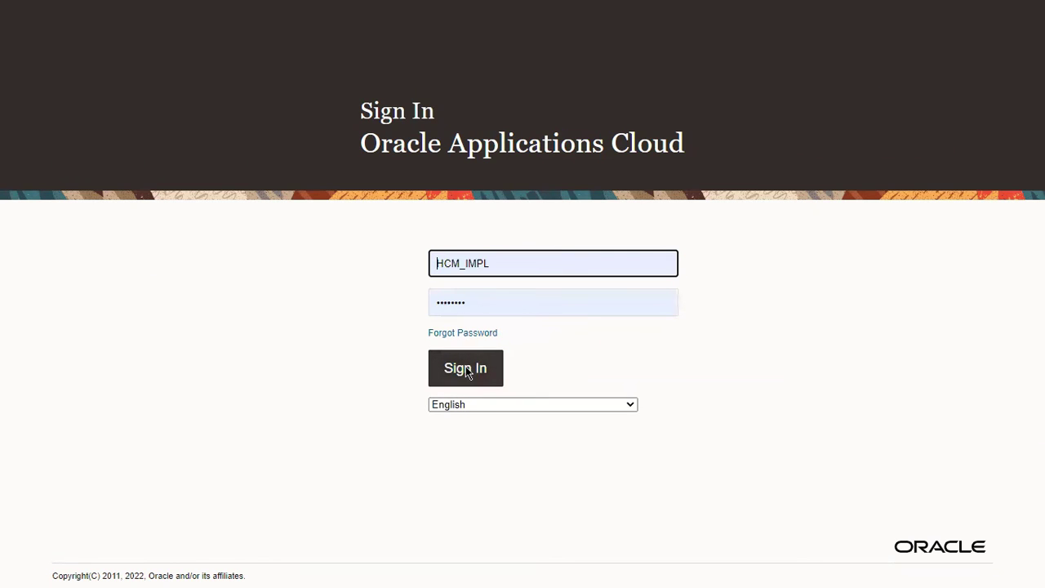
Step: Sign in and switch the home page to My Client Groups
{"action": "left_click", "coordinate": [469, 373]}
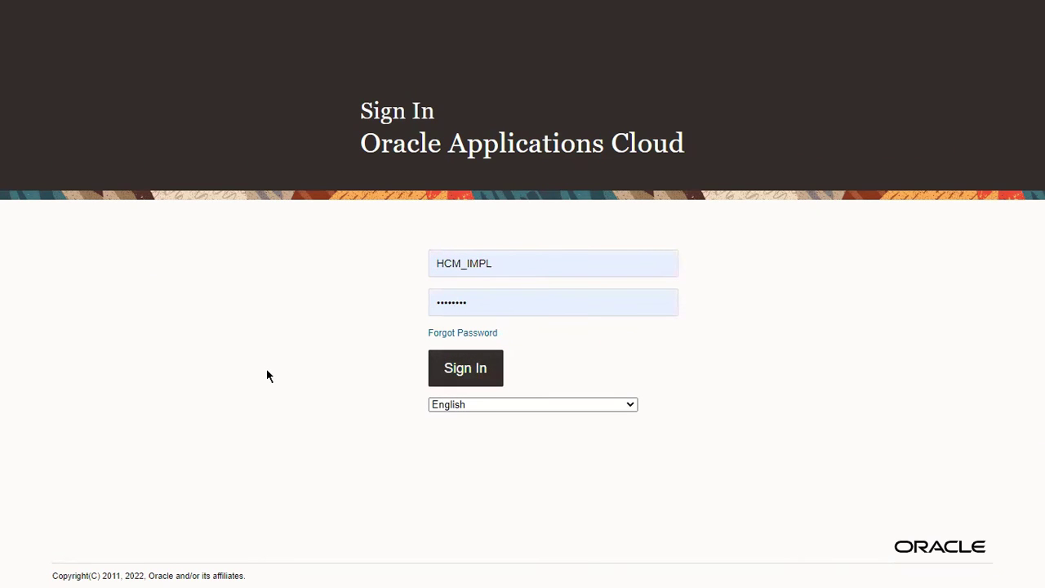
{"action": "left_click", "coordinate": [458, 377]}
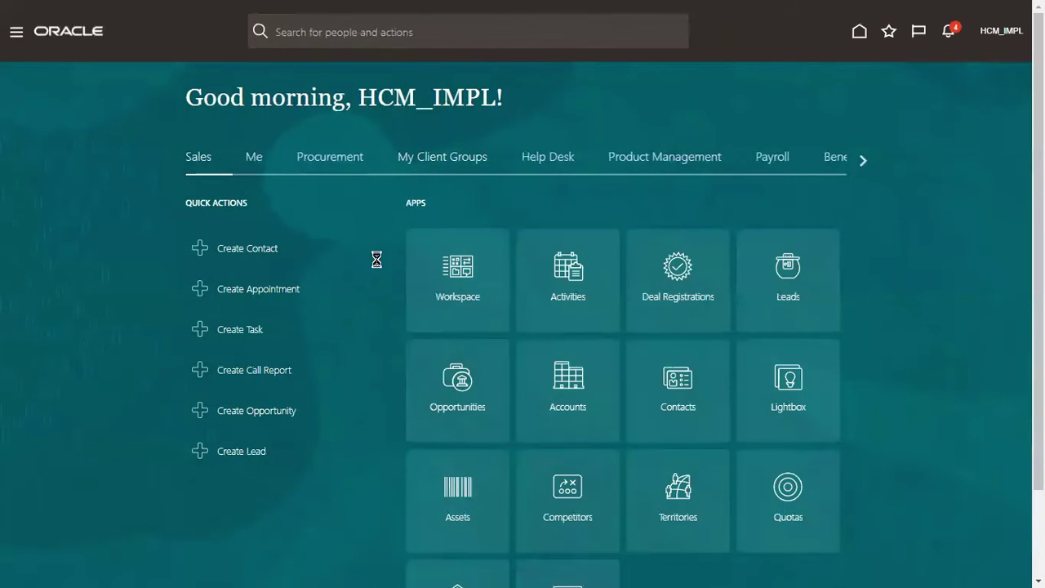
{"action": "left_click", "coordinate": [473, 163]}
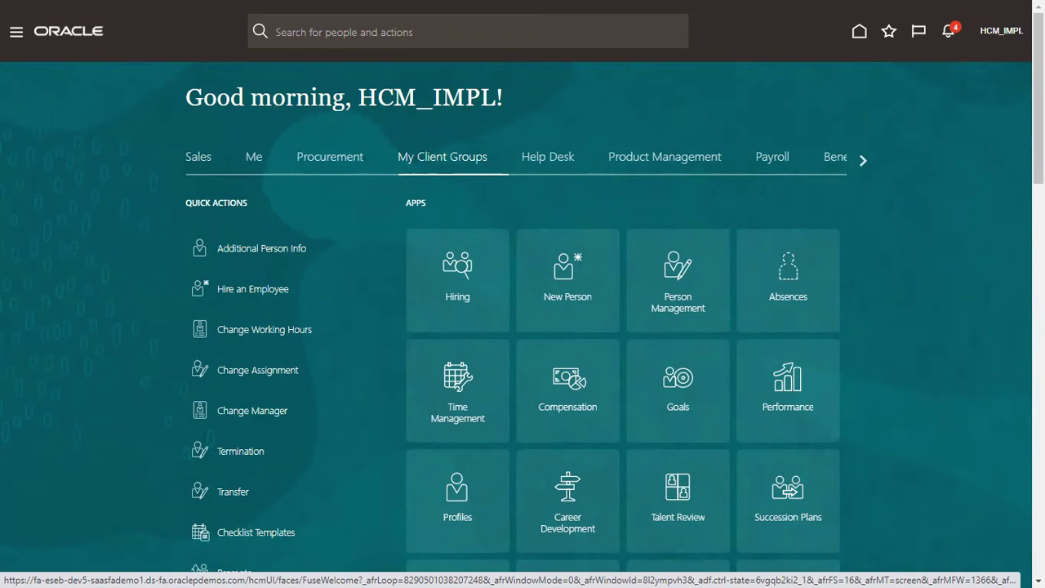
{"action": "left_click", "coordinate": [571, 454]}
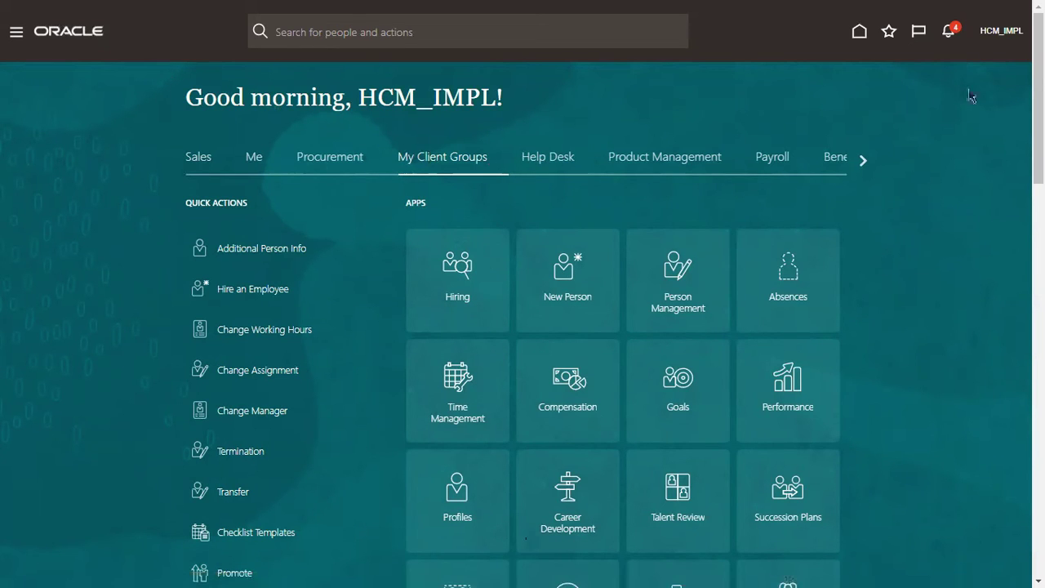
Step: Sign out, sign back in with a saved username, and open My Client Groups
{"action": "left_click", "coordinate": [1001, 30]}
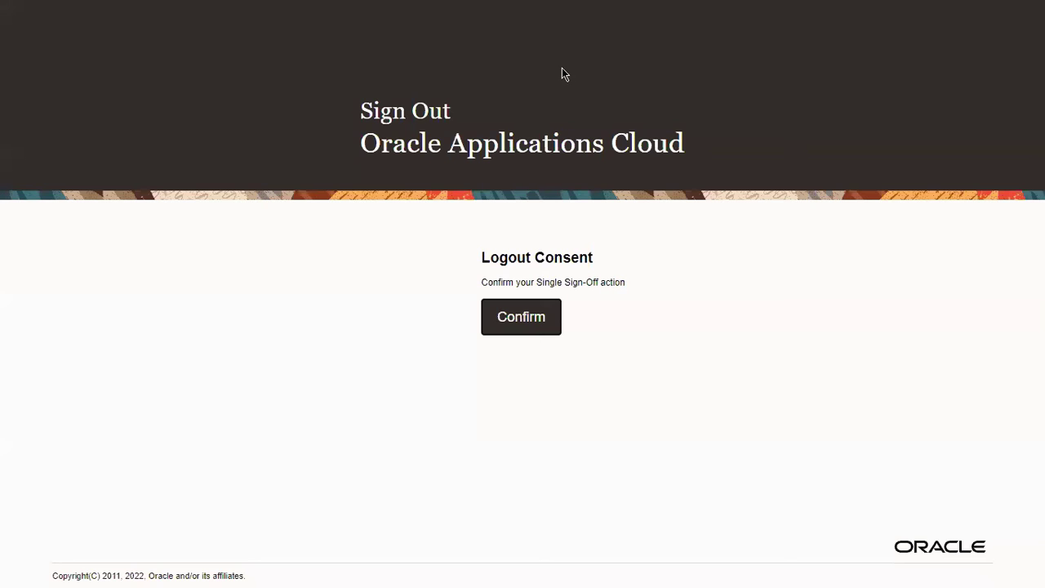
{"action": "left_click", "coordinate": [533, 328]}
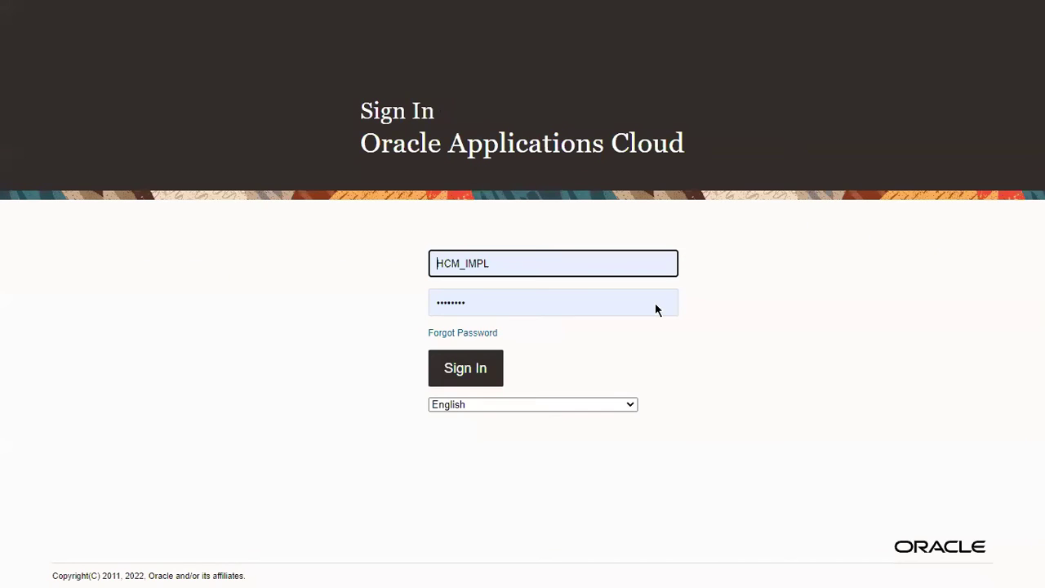
{"action": "left_click", "coordinate": [528, 264]}
{"action": "left_click", "coordinate": [744, 313]}
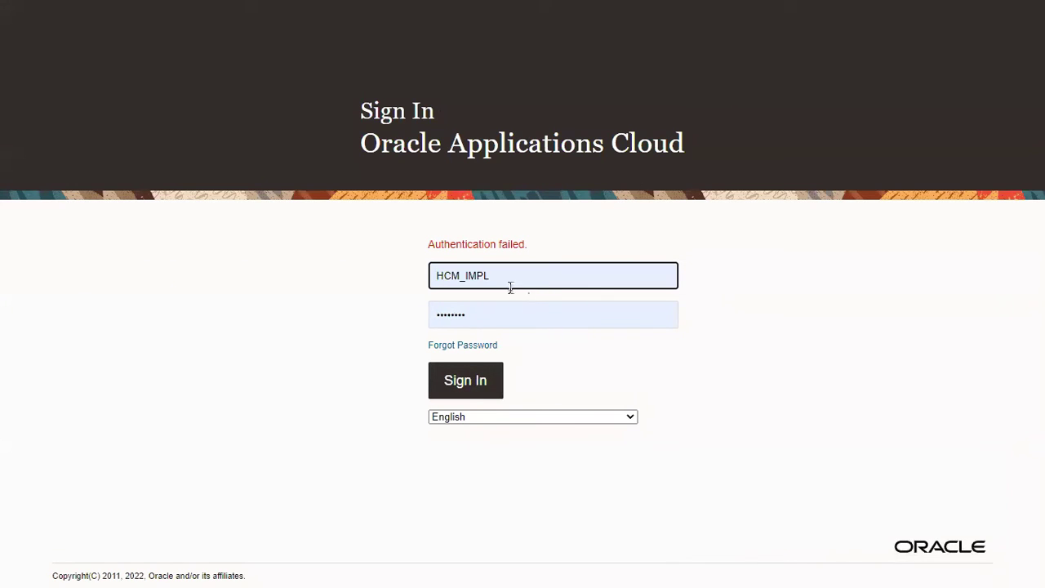
{"action": "left_click", "coordinate": [462, 392]}
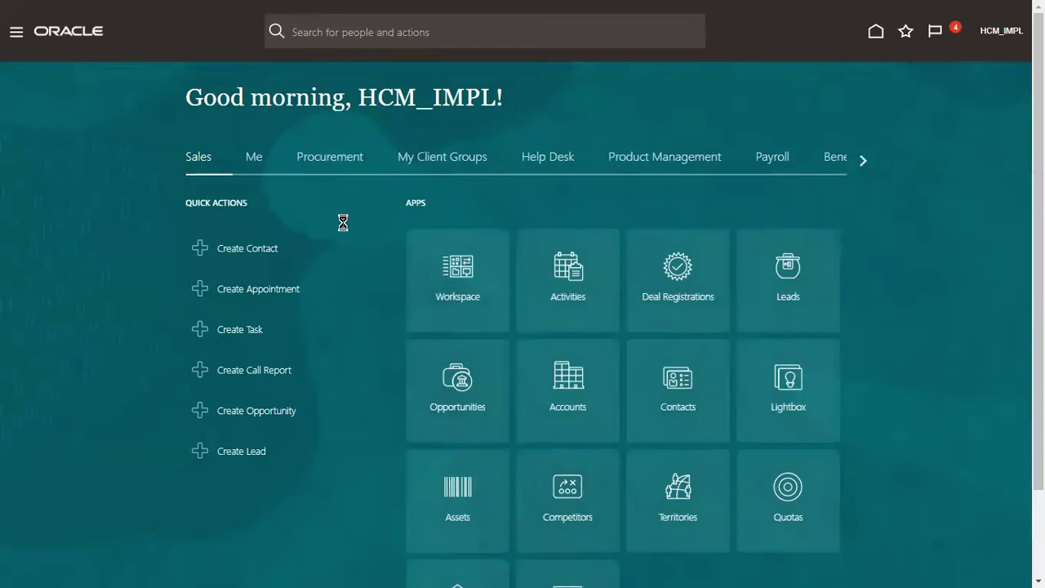
{"action": "left_click", "coordinate": [424, 163]}
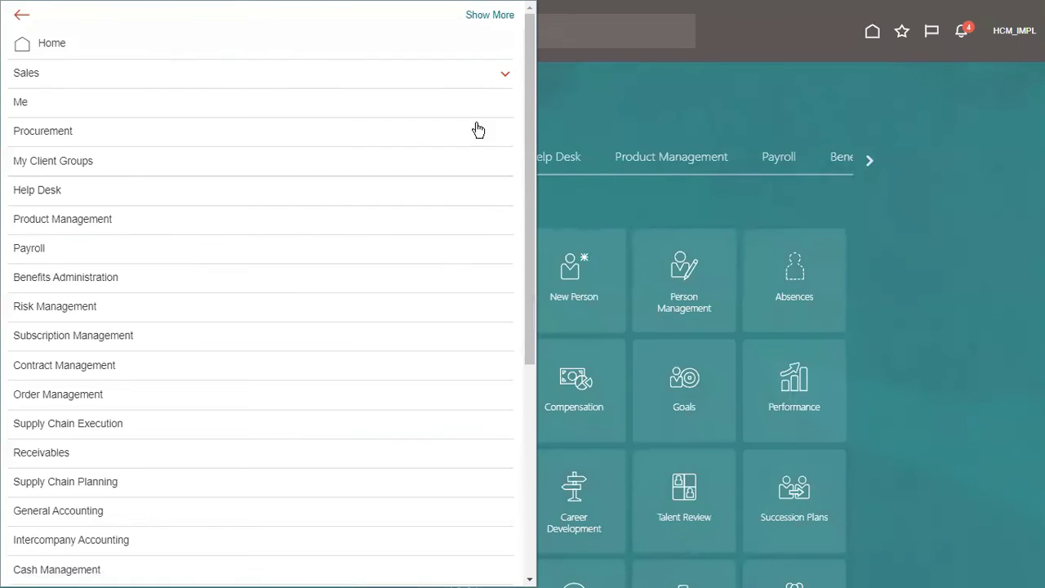
{"action": "left_click", "coordinate": [631, 121]}
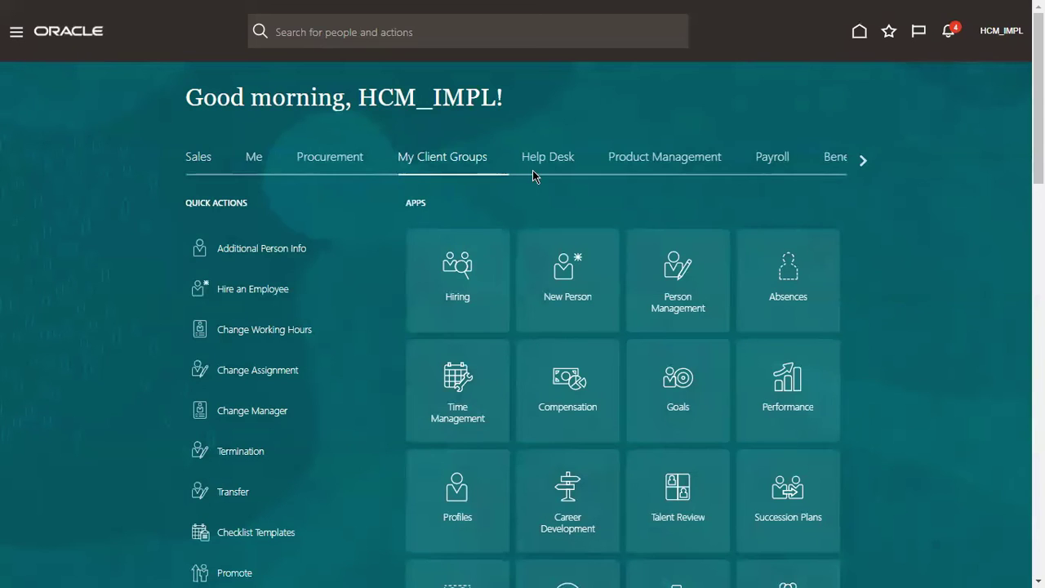
Step: Open the Compensation Management offering in Setup and Maintenance
{"action": "left_click", "coordinate": [560, 282]}
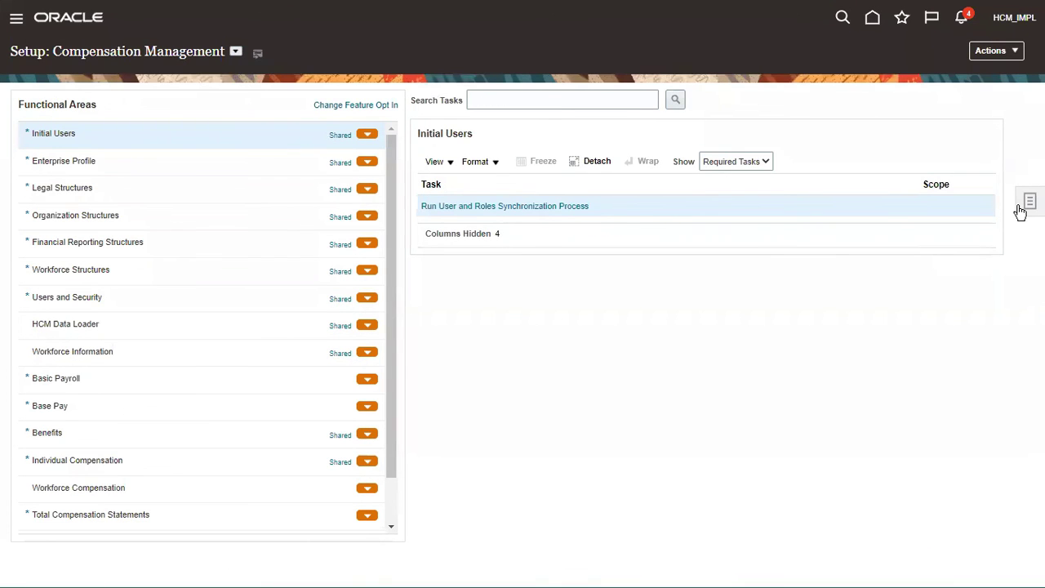
Step: Search the setup tasks for 'Manage Adminis' and open Manage Administrator Profile Values
{"action": "left_click", "coordinate": [1021, 209]}
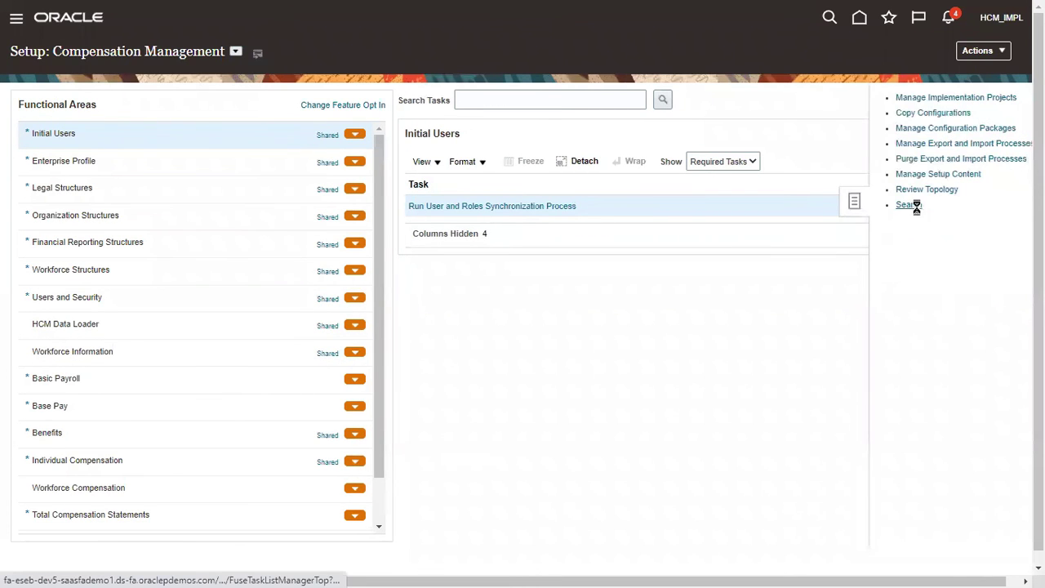
{"action": "left_click", "coordinate": [913, 205]}
{"action": "left_click", "coordinate": [455, 102]}
{"action": "type", "text": "M"}
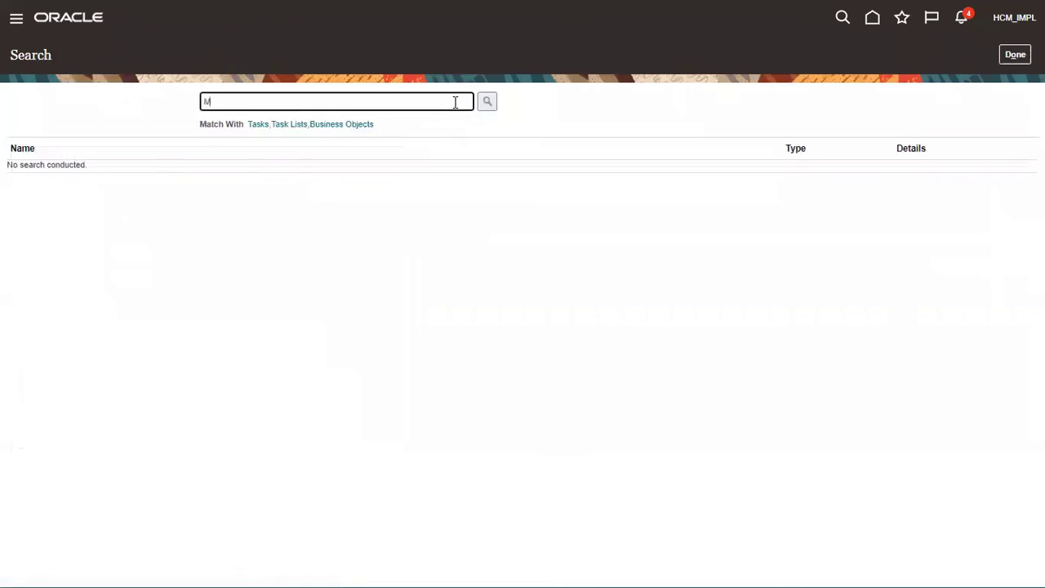
{"action": "type", "text": "anage Adminis"}
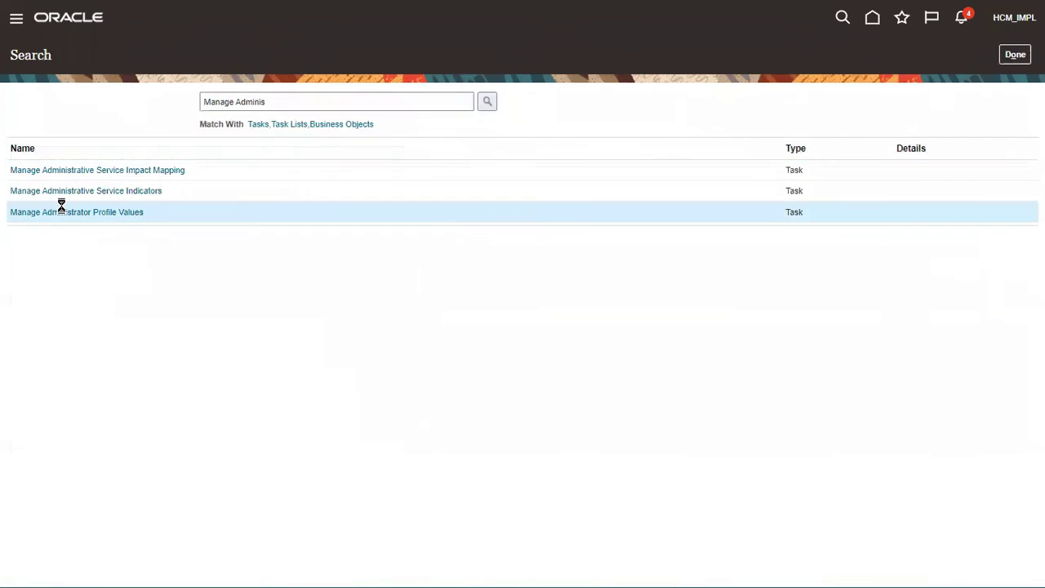
{"action": "left_click", "coordinate": [68, 215]}
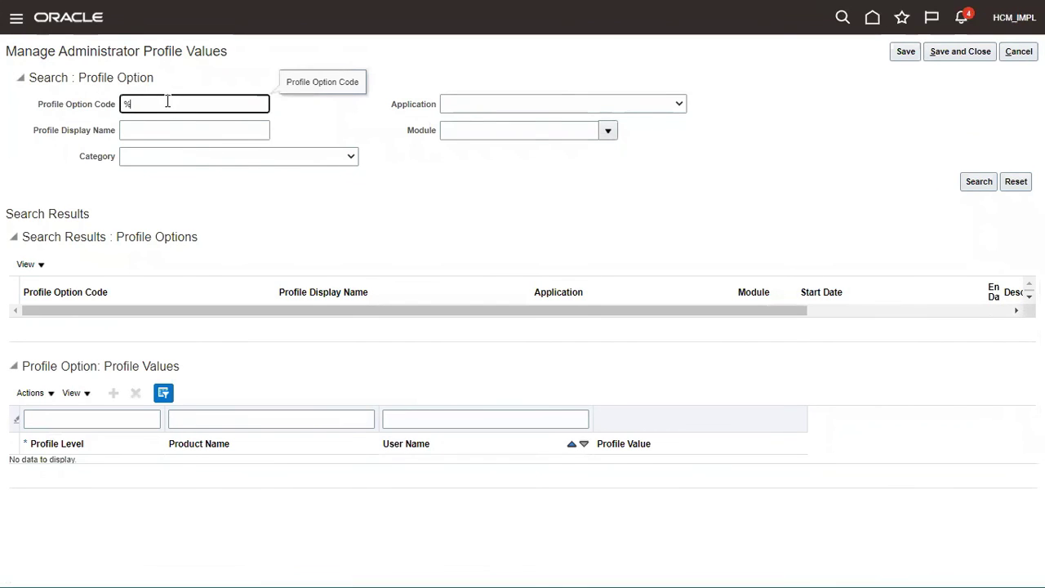
Step: Search code %BANNER%, clear FND_BANNER_MESSAGE's Site-level value, and save and close
{"action": "type", "text": "%Bar"}
{"action": "key", "text": "BackSpace"}
{"action": "key", "text": "BackSpace"}
{"action": "type", "text": "ANNER"}
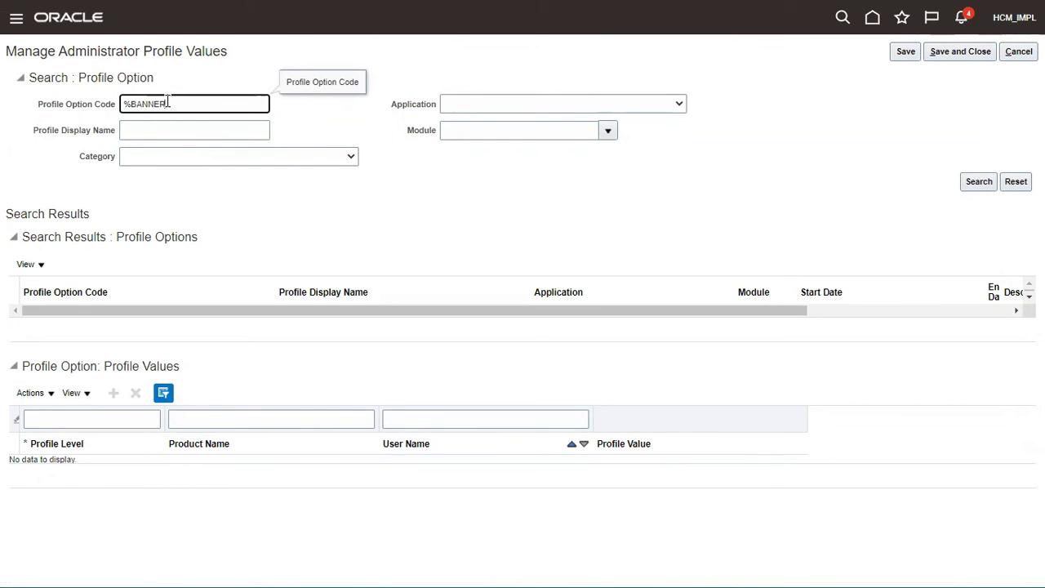
{"action": "type", "text": "%"}
{"action": "key", "text": "Return"}
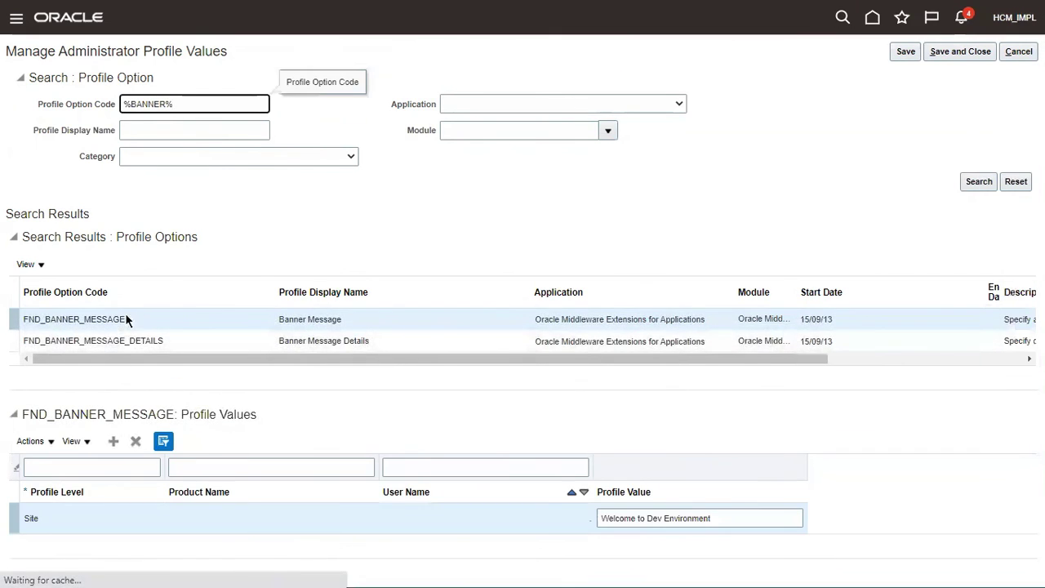
{"action": "left_click", "coordinate": [128, 320]}
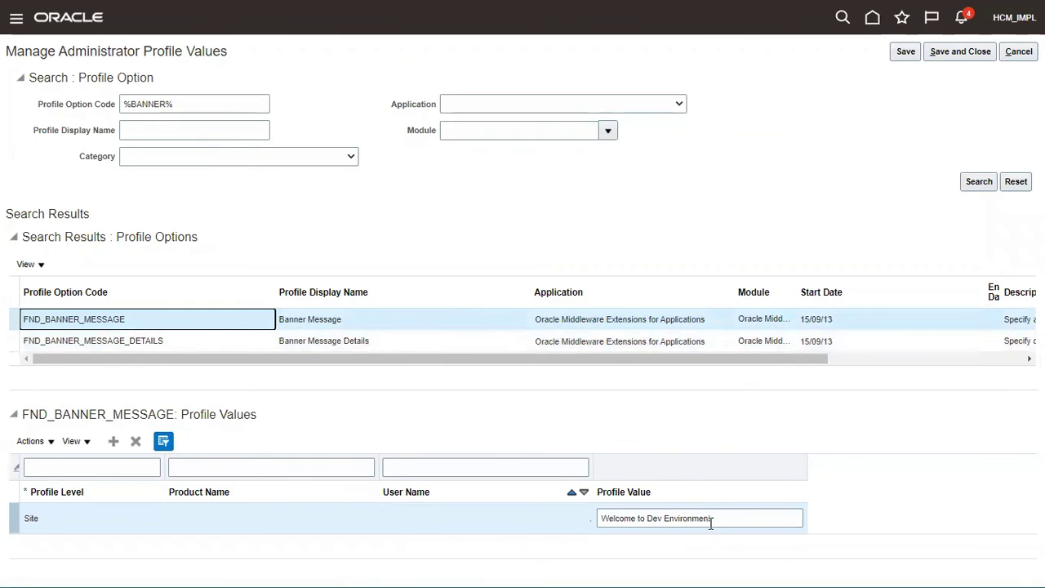
{"action": "left_click_drag", "start_coordinate": [712, 523], "coordinate": [594, 531]}
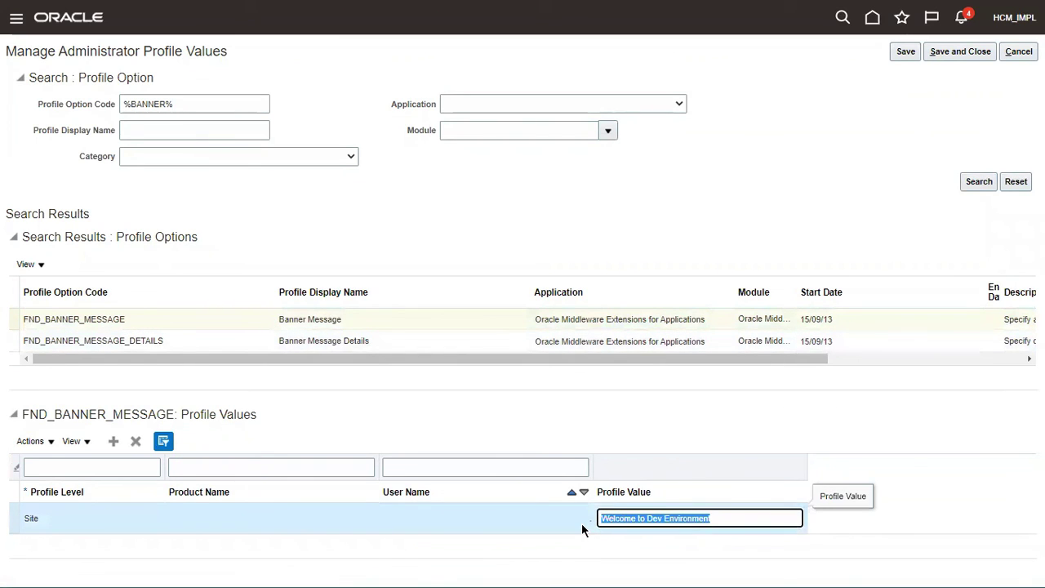
{"action": "key", "text": "BackSpace"}
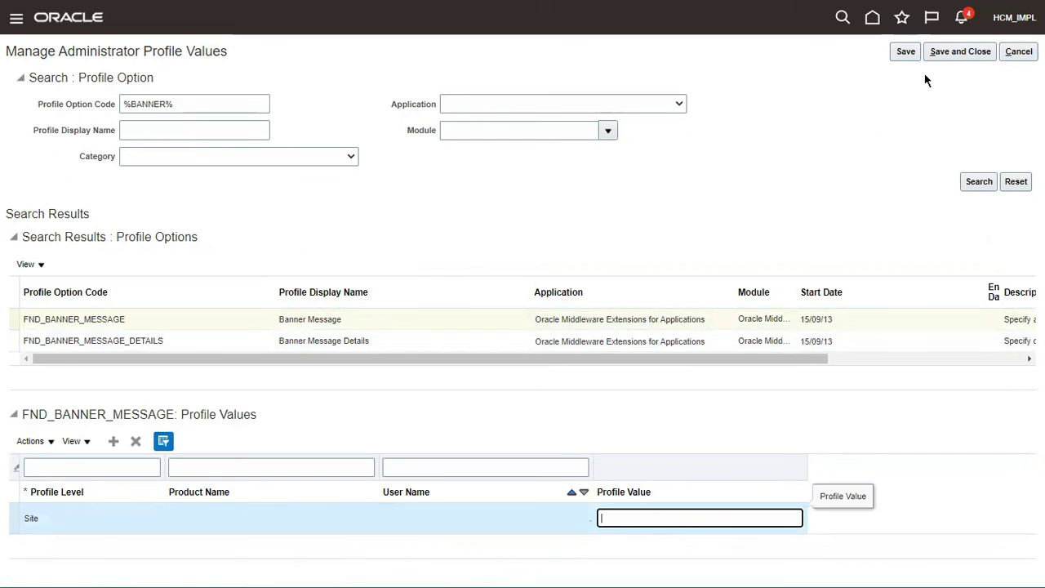
{"action": "left_click", "coordinate": [961, 52]}
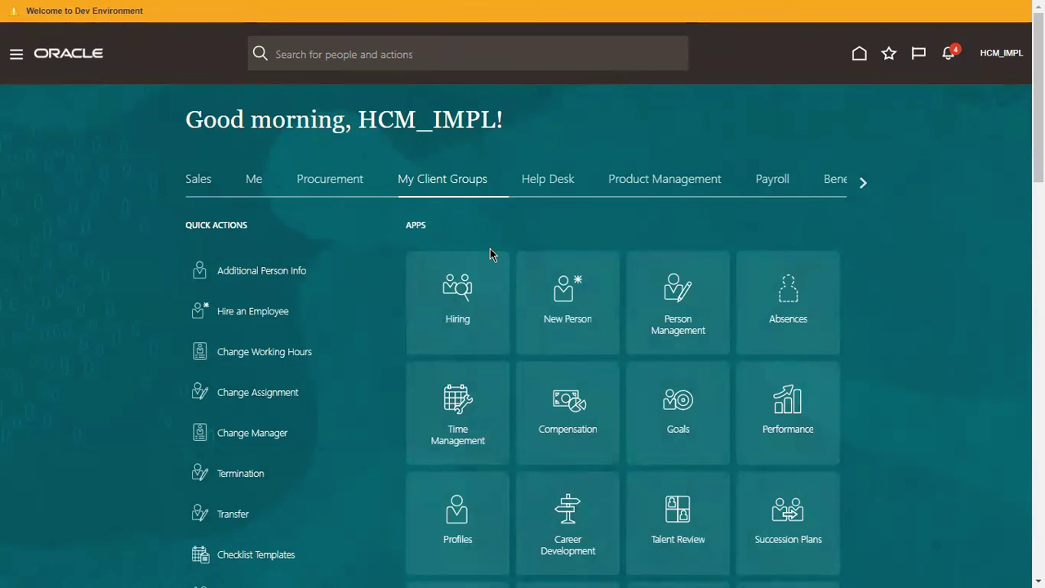
Step: Check the yellow 'Welcome to Dev Environment' banner, then switch to the Excel notes
{"action": "key", "text": "alt+Tab"}
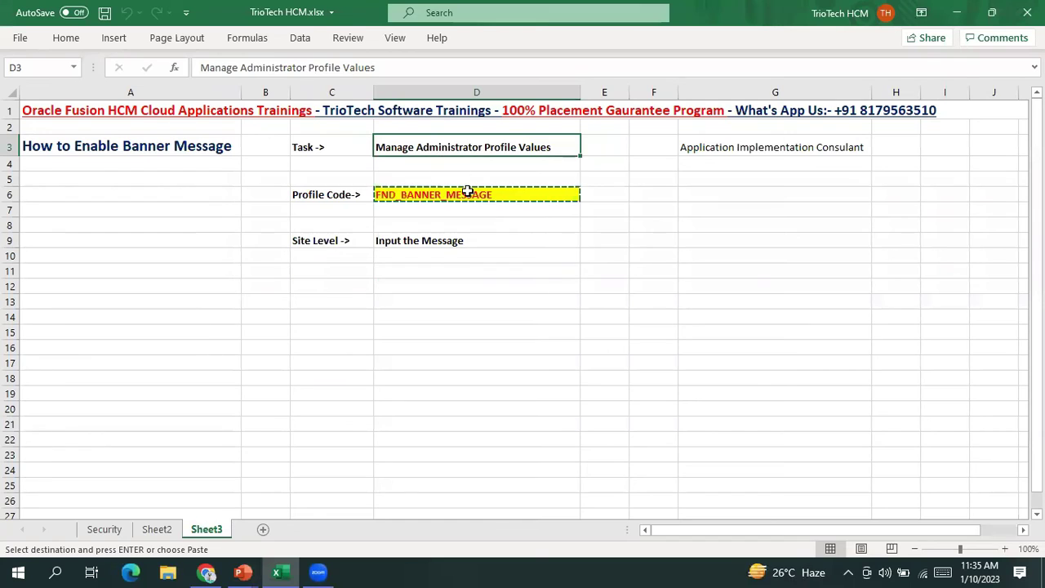
Step: Review the Excel notes D9 'Input the Message' and C9 Site Level, then return to Oracle
{"action": "left_click", "coordinate": [467, 195]}
{"action": "key", "text": "ctrl+s"}
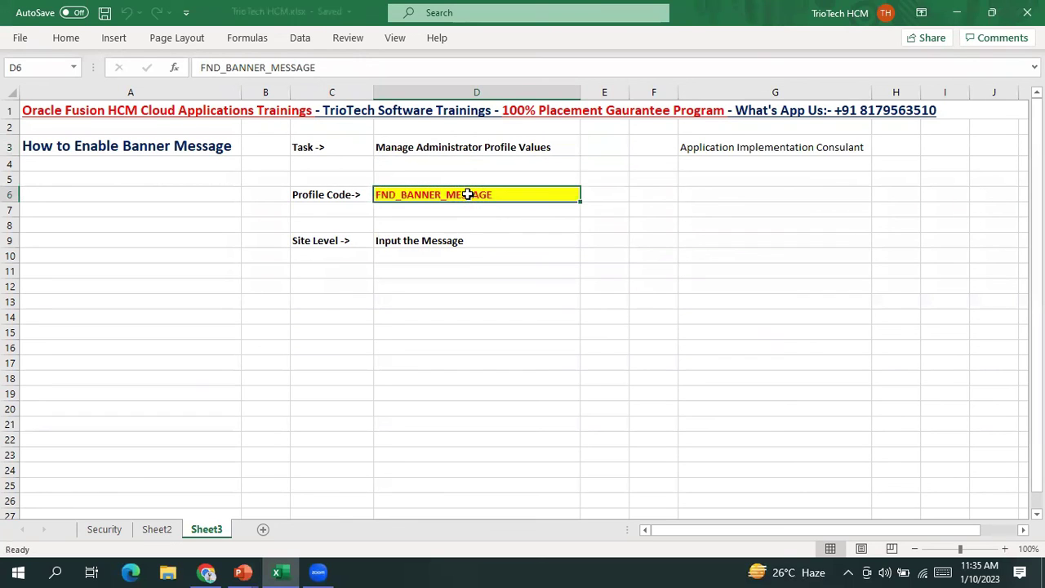
{"action": "left_click", "coordinate": [431, 240]}
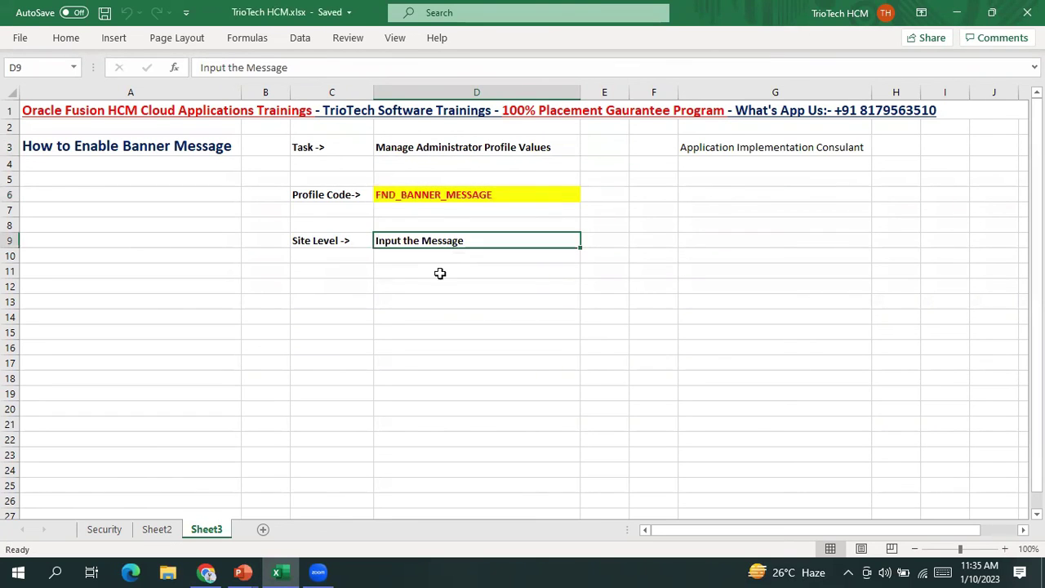
{"action": "left_click", "coordinate": [328, 242]}
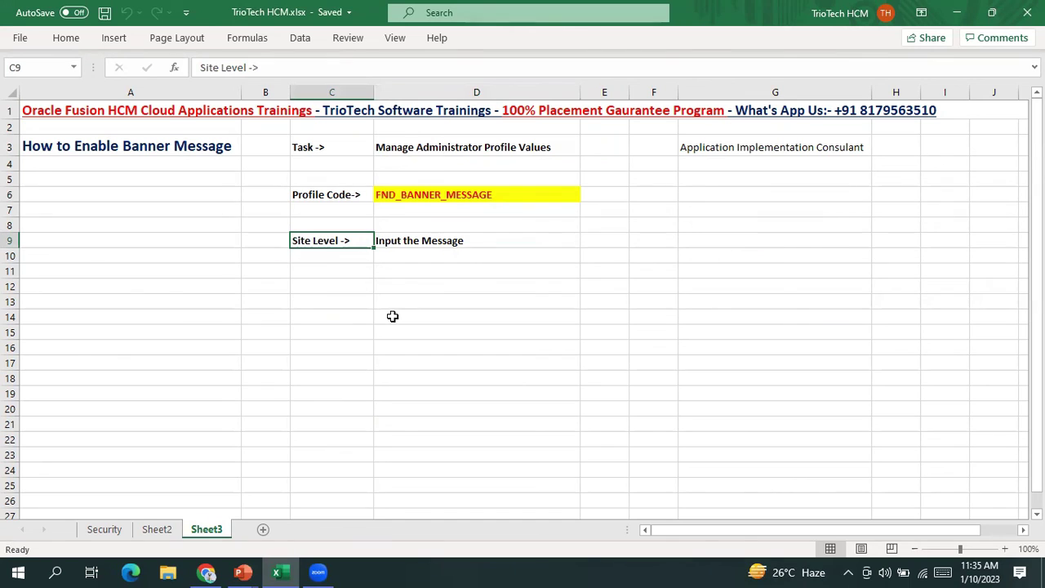
{"action": "key", "text": "alt+Tab"}
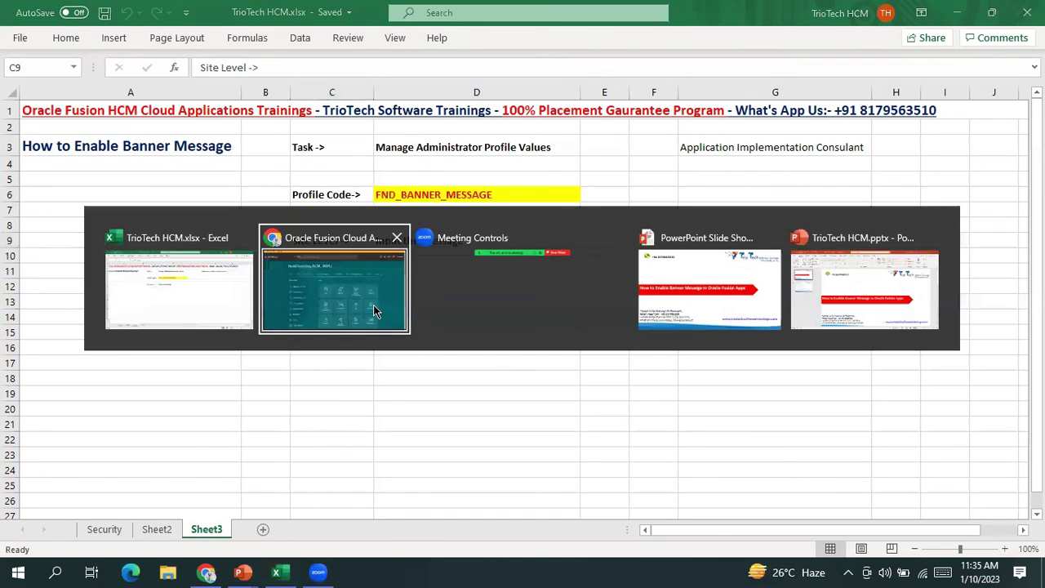